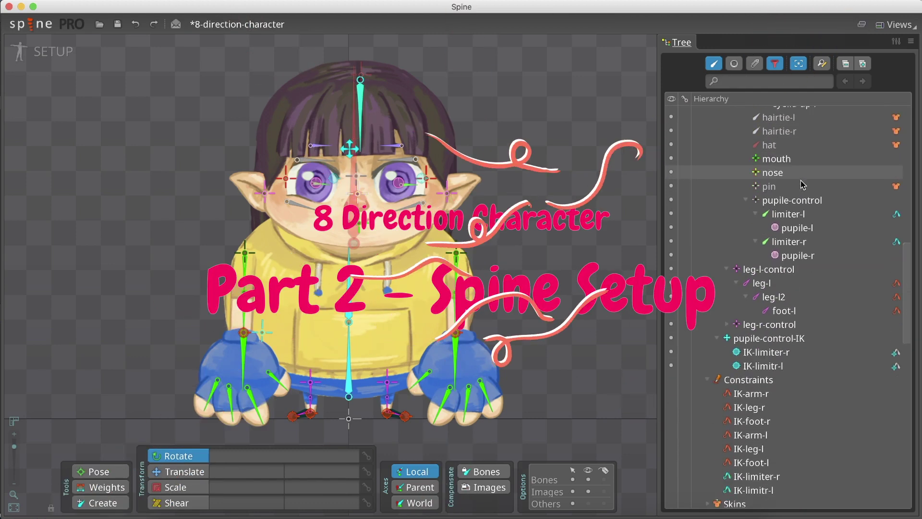
scroll(801, 184, down, 5)
scroll(800, 180, down, 9)
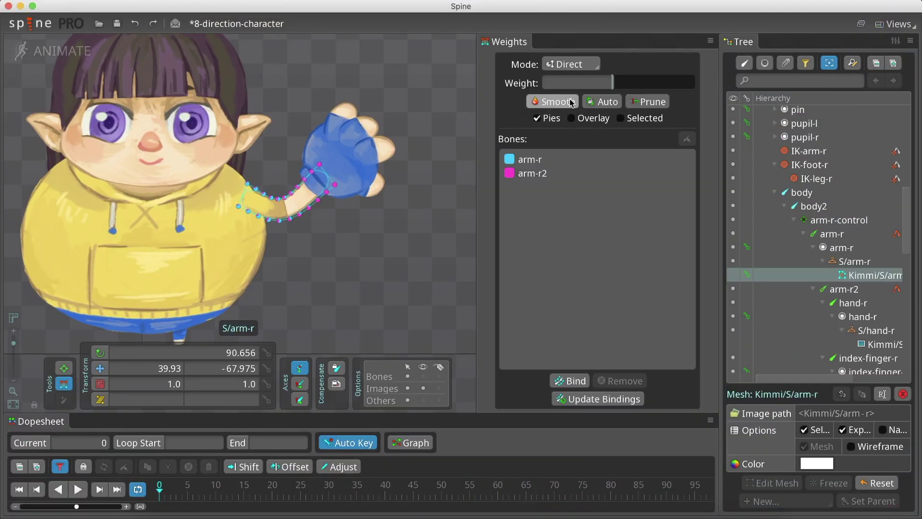
click(530, 159)
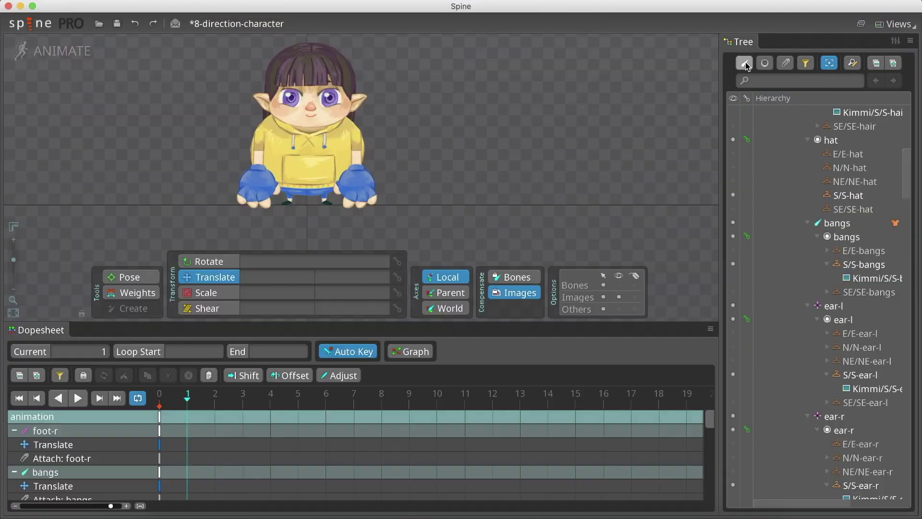
Step: Filter the hierarchy to attachments matching E/ and make the character's E-direction body, head and face attachments visible, including E/E-mouth-idle
click(785, 63)
click(781, 77)
text(E/)
scroll(816, 161, up, 5)
drag(733, 140, 732, 209)
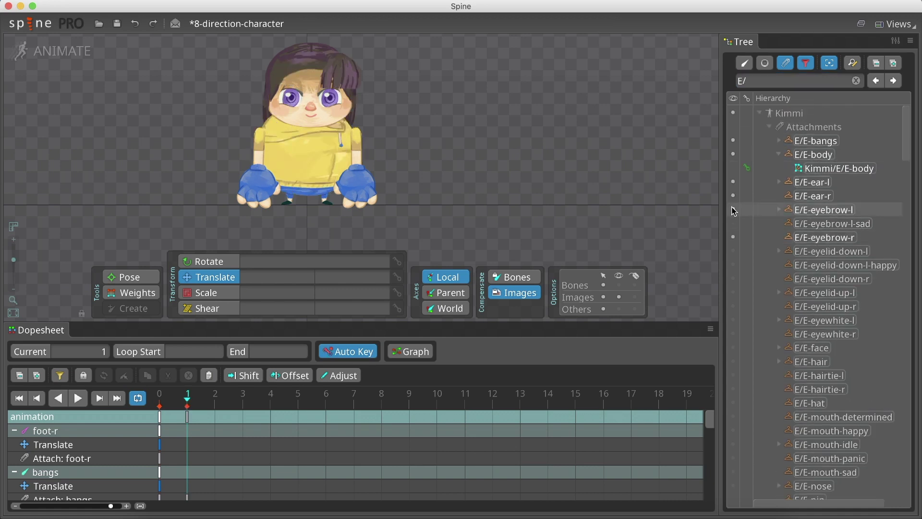
click(733, 210)
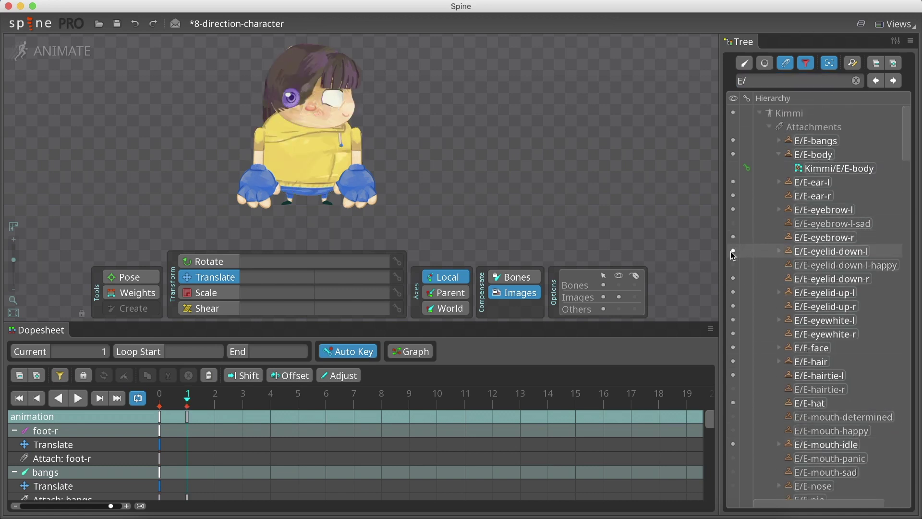
scroll(734, 312, down, 3)
click(732, 446)
scroll(732, 433, down, 3)
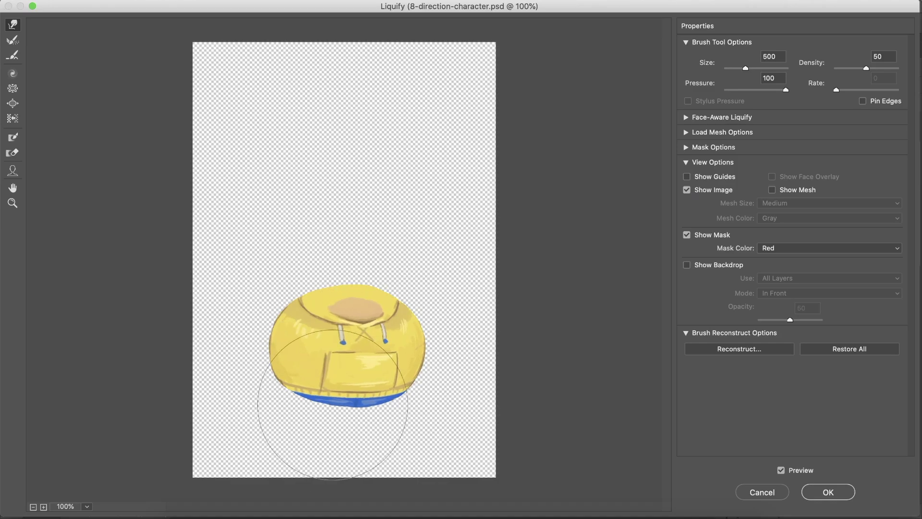
Step: In Photoshop's Liquify filter, push the yellow hoodie body's lower area upward, reduce the brush size and apply the warp
drag(333, 404, 363, 358)
key(bracketleft)
key(bracketleft)
key(bracketleft)
key(bracketleft)
key(bracketleft)
key(Return)
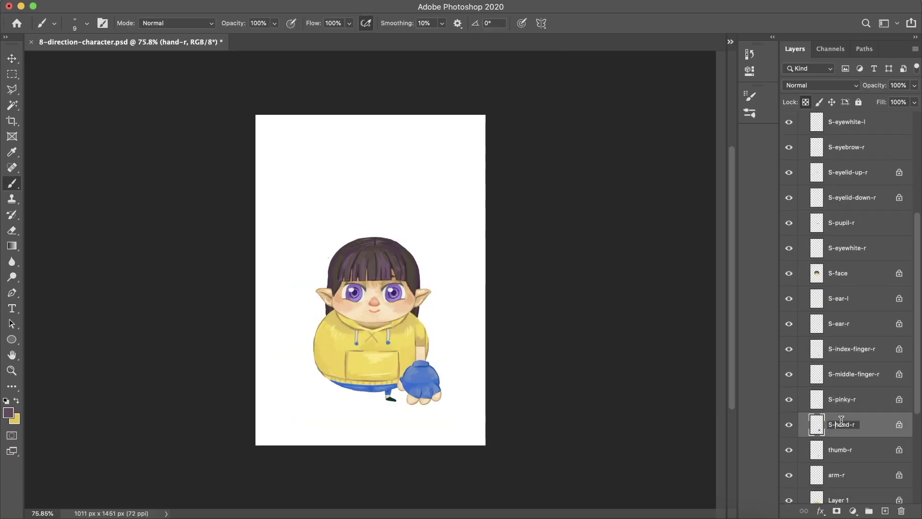
Step: Add the S- prefix to the names of the thumb-r and arm-r layers and continue through the body and leg layers below
key(ctrl+e)
key(ctrl+e)
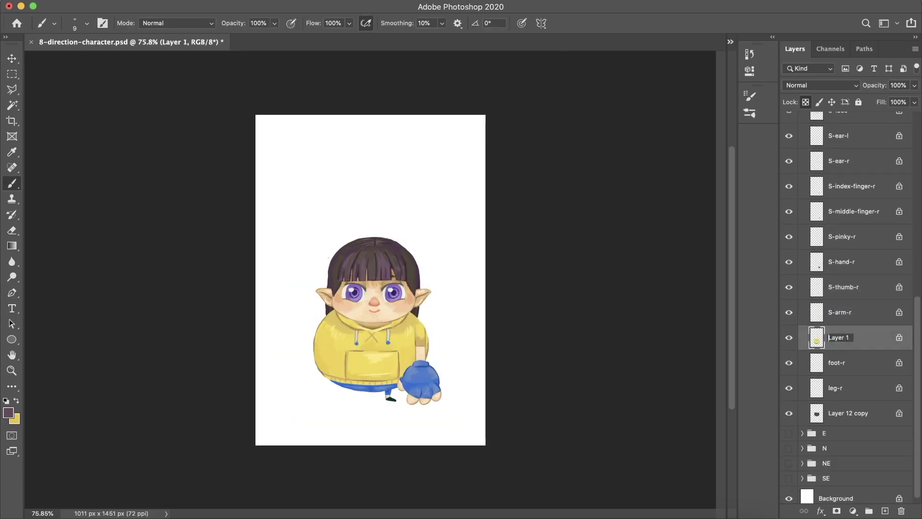
click(837, 387)
click(840, 412)
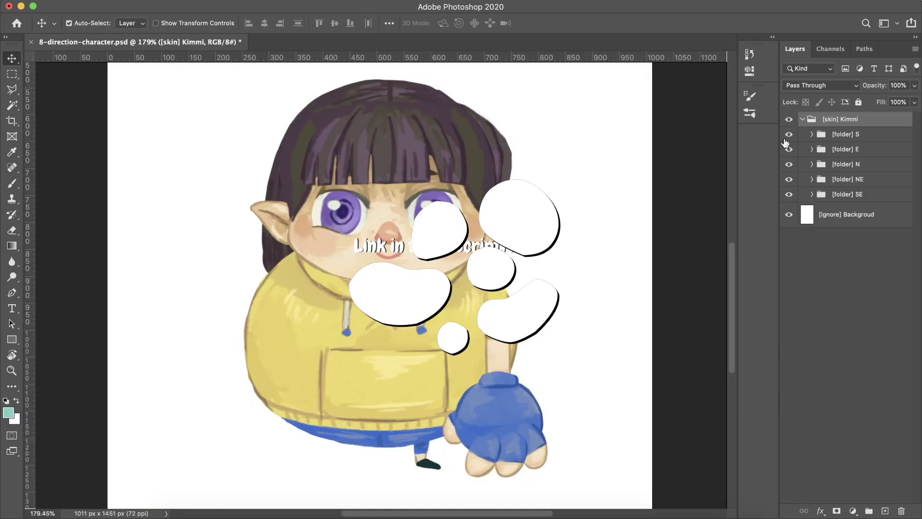
Step: Hide the S, E, N and NE folders in turn to view each direction, and look through the slots in folder S
click(788, 135)
click(788, 150)
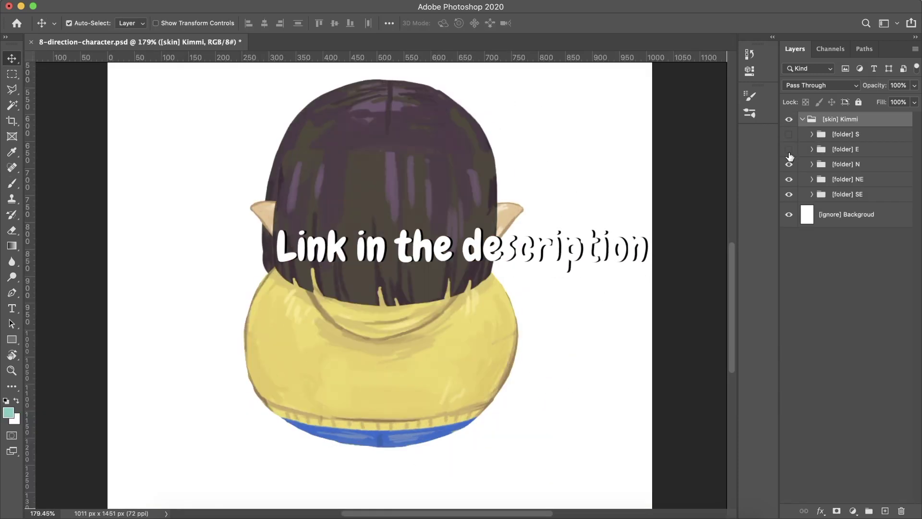
click(788, 164)
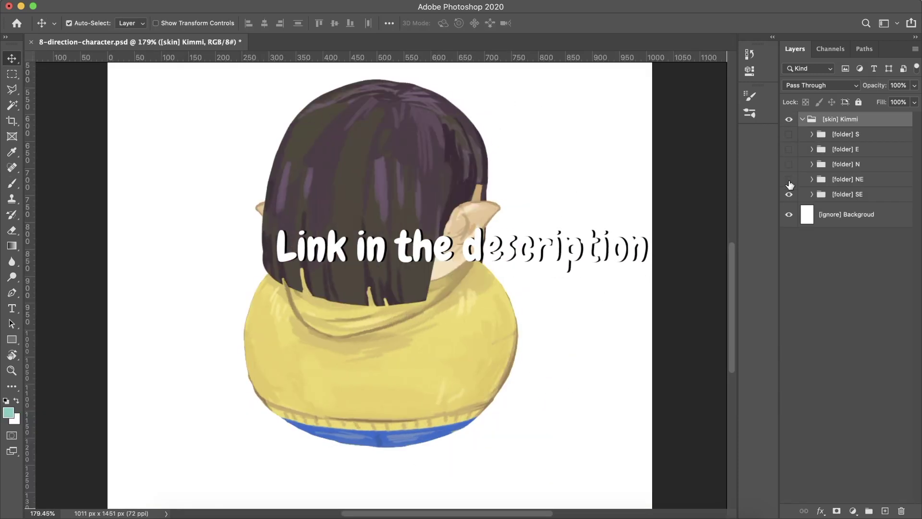
click(789, 181)
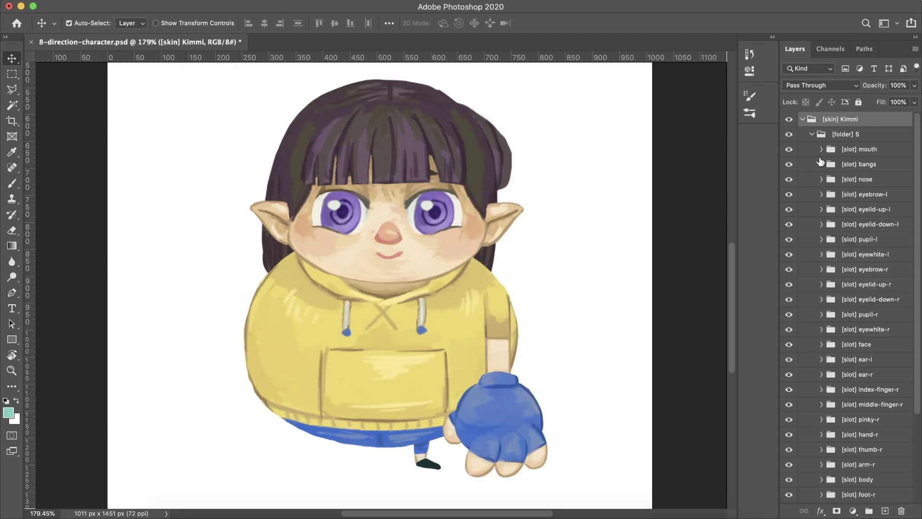
scroll(831, 206, down, 5)
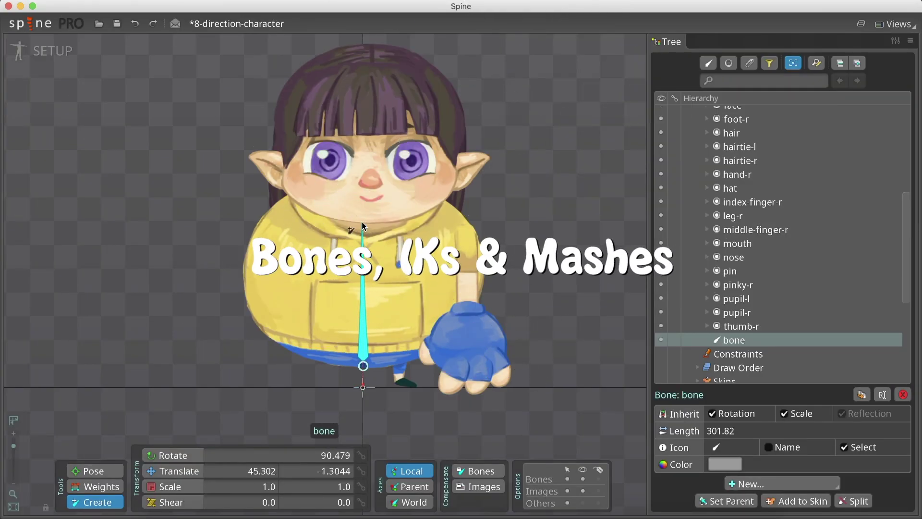
Step: In Spine, name the torso bone body with a rotation of 90, and split it into two bones
key(v)
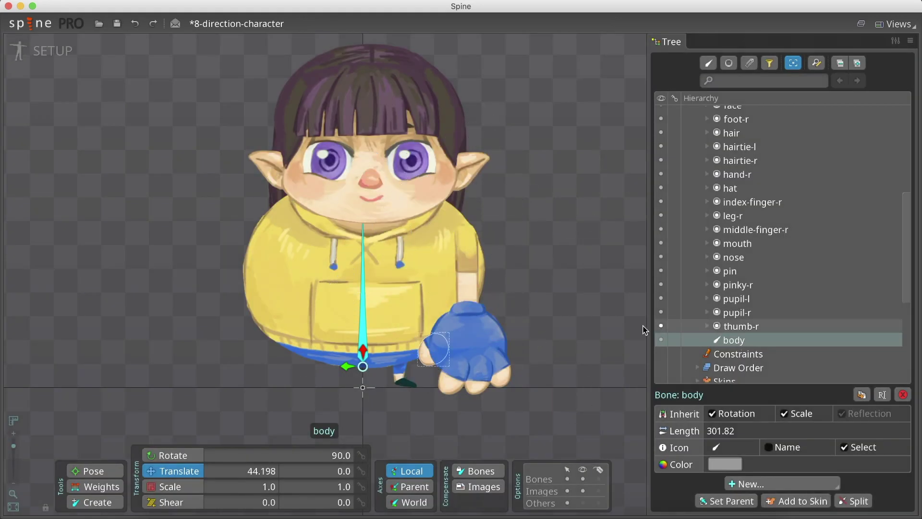
click(853, 500)
click(295, 304)
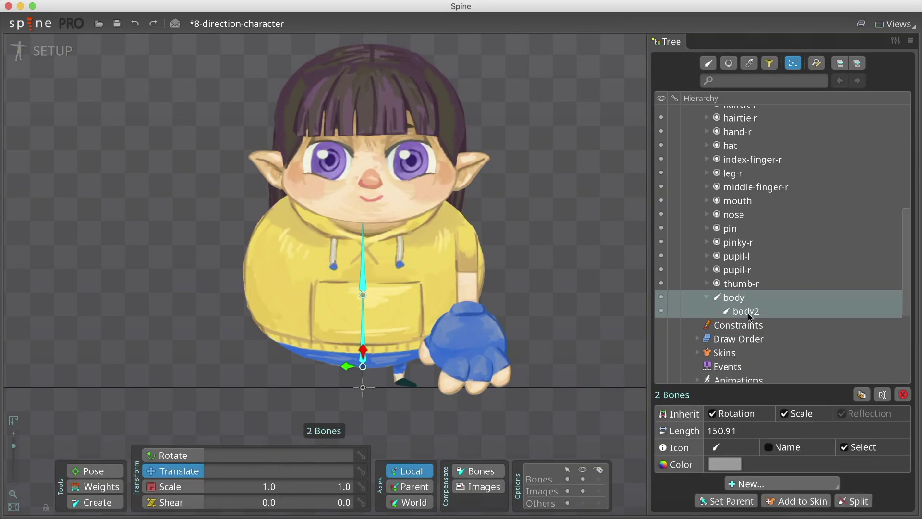
Step: Create the arm-r-control bone at the shoulder under body2 and add a child bone rotated 180 at the same point
click(96, 502)
click(465, 225)
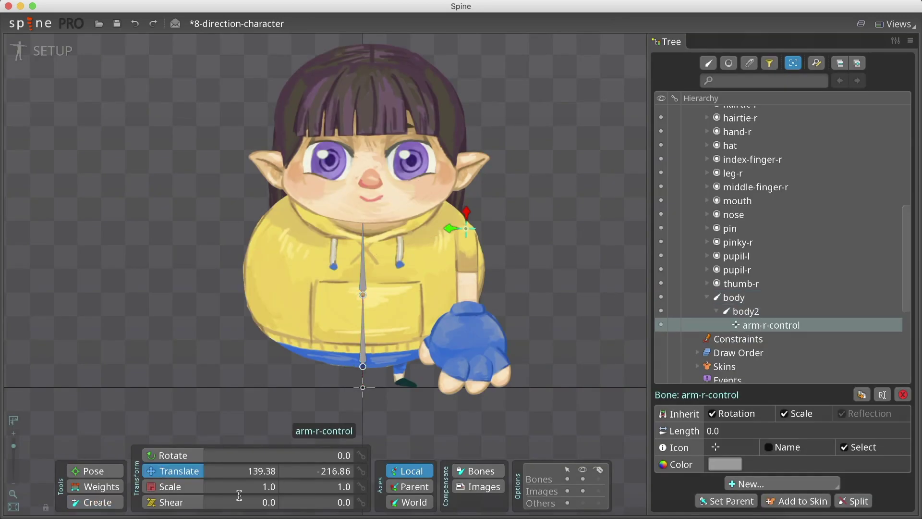
key(c)
drag(465, 228, 468, 236)
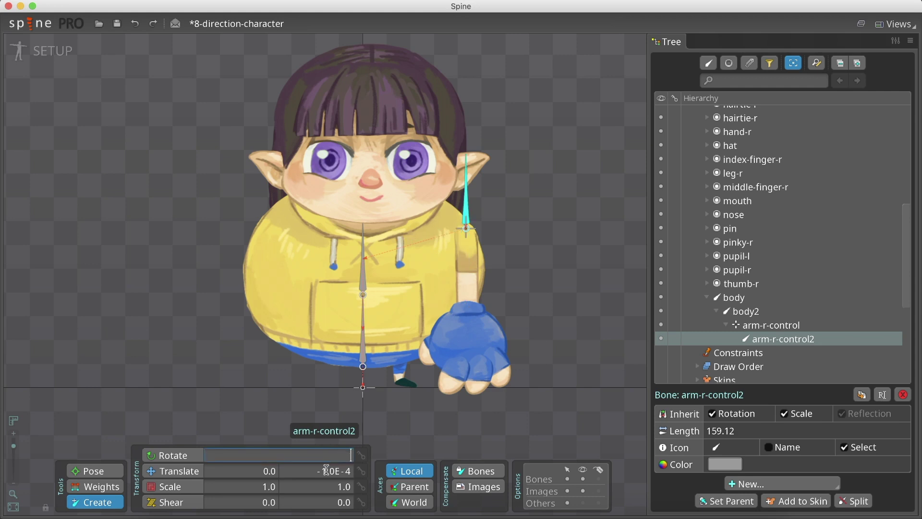
Step: Rename the new arm bone arm-r and split it into two bones
double_click(790, 340)
text(arm-r)
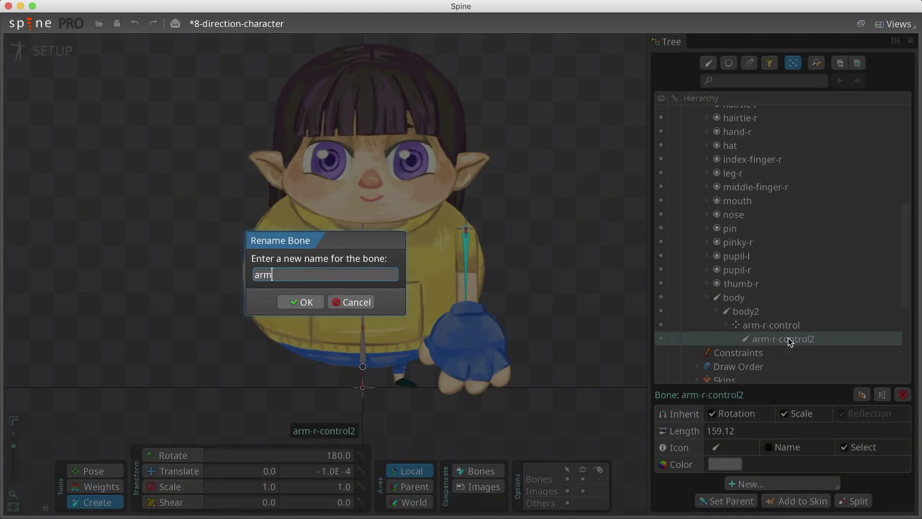
key(Return)
click(853, 500)
click(306, 317)
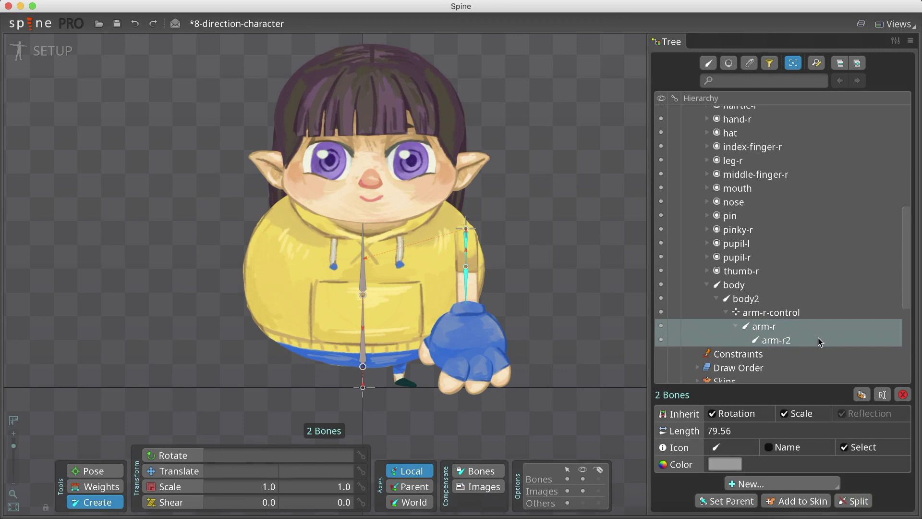
Step: Add an IK constraint named IK-arm-r to arm-r and arm-r2, with a new target at the wrist
click(748, 483)
click(752, 431)
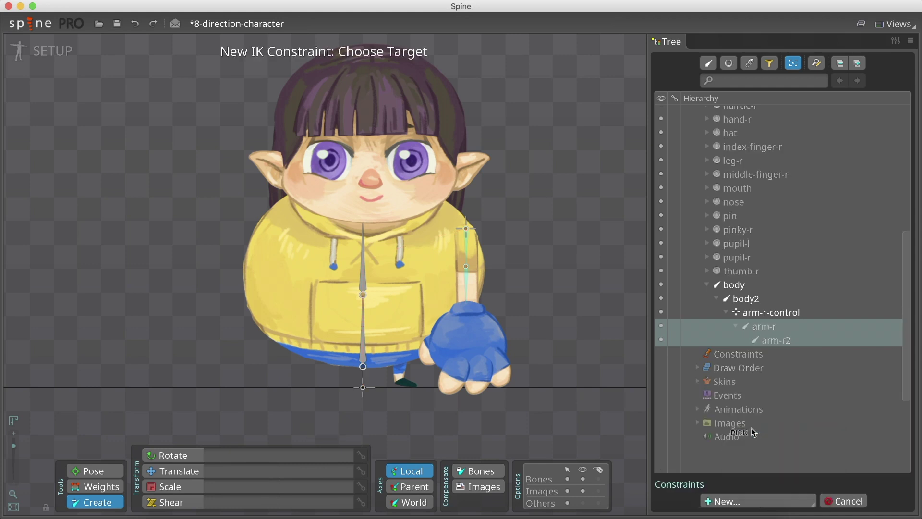
scroll(474, 322, up, 6)
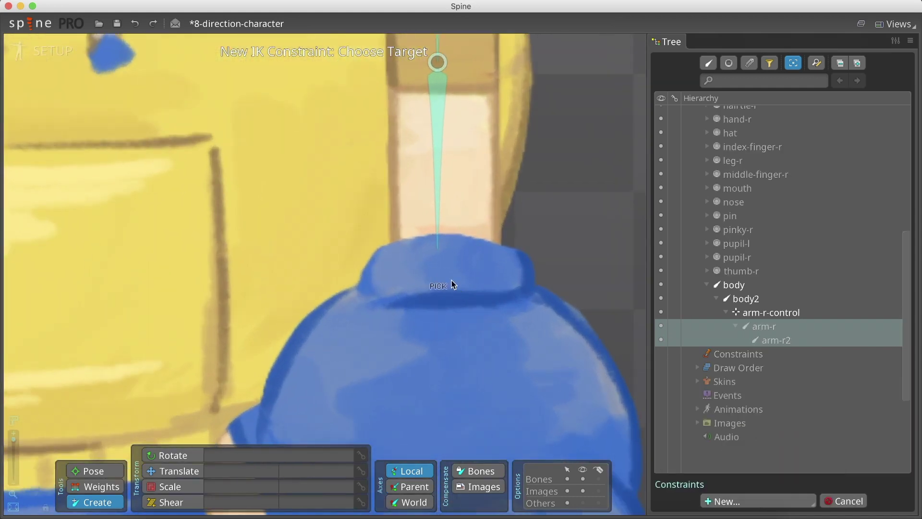
click(437, 255)
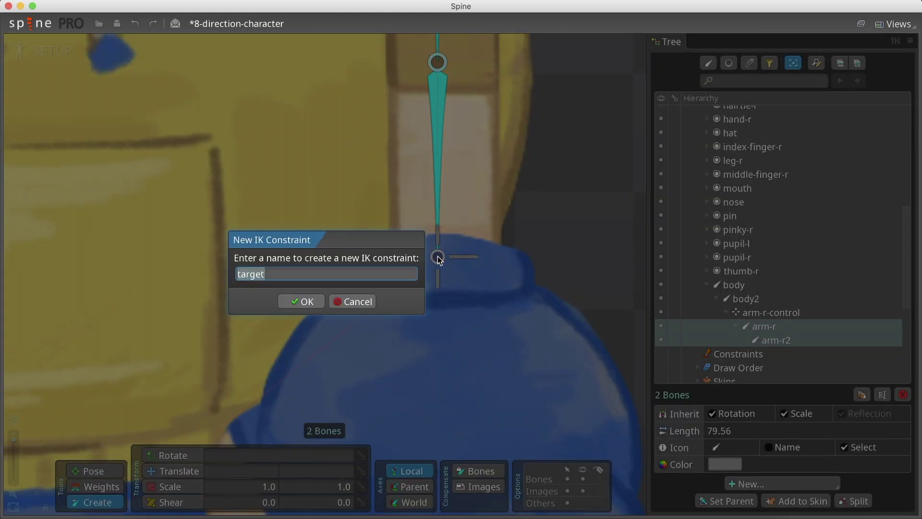
text(IK-)
key(Return)
Step: Create the hand-r bone from the wrist and draw four child bones for the three fingers and the thumb
scroll(264, 284, down, 6)
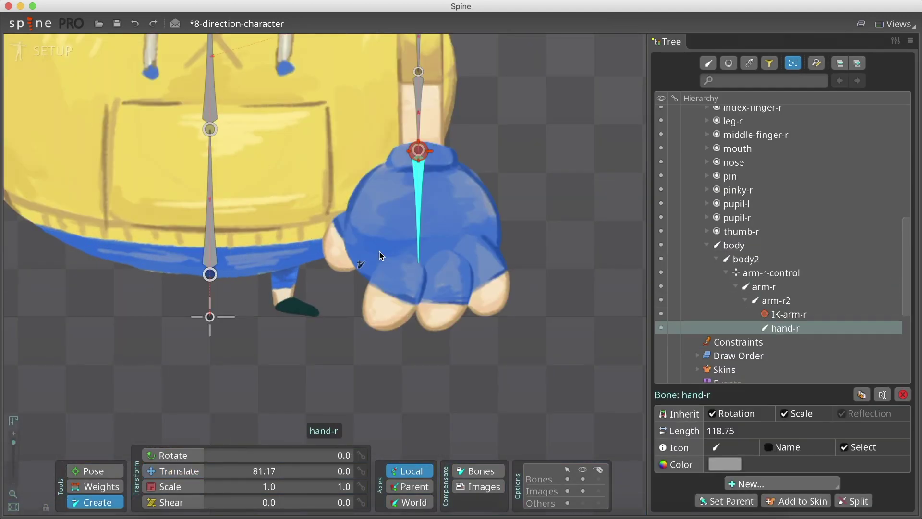
drag(409, 255, 376, 327)
click(418, 182)
drag(445, 254, 436, 327)
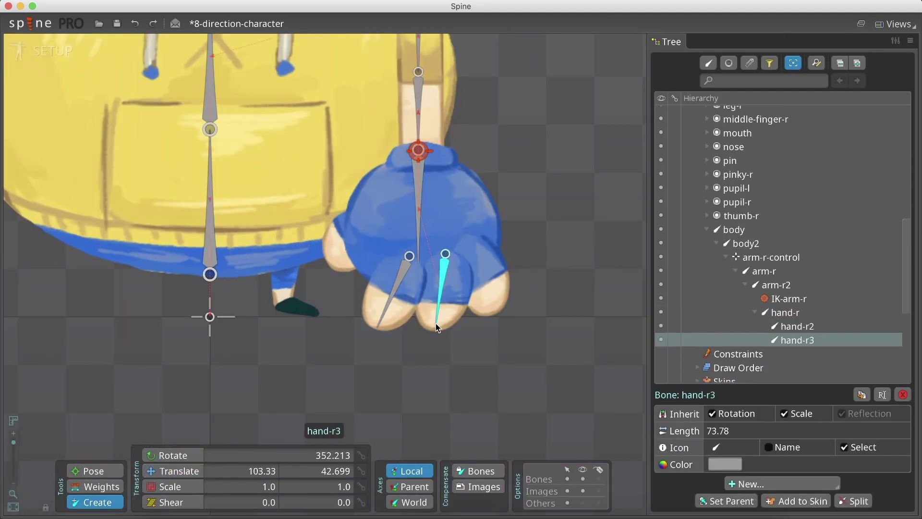
click(417, 183)
drag(467, 242, 492, 302)
click(418, 182)
drag(369, 225, 332, 260)
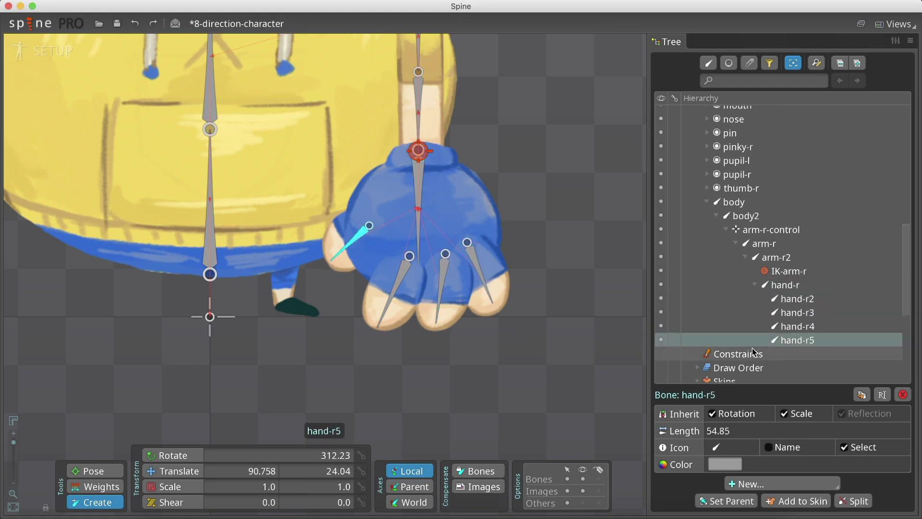
double_click(753, 343)
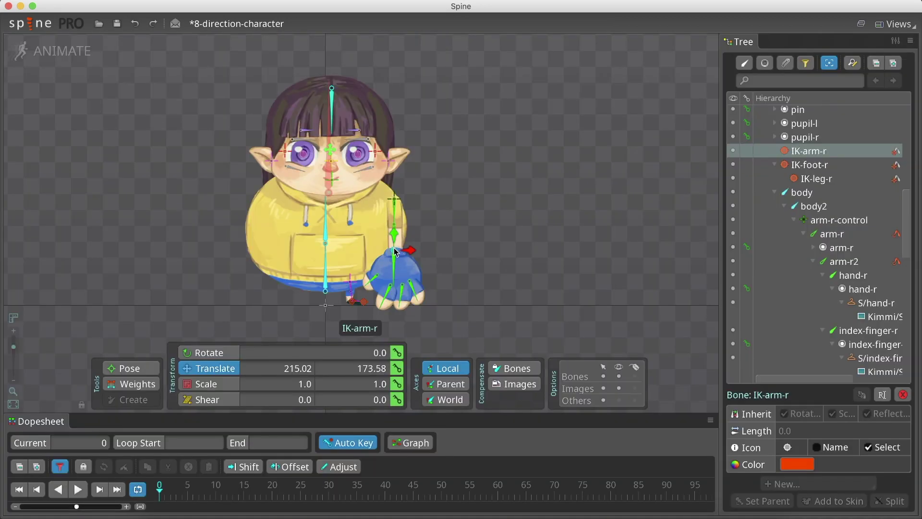
Step: Move the IK-arm-r target up and outward in animate mode to test how the arm bends
drag(394, 250, 436, 194)
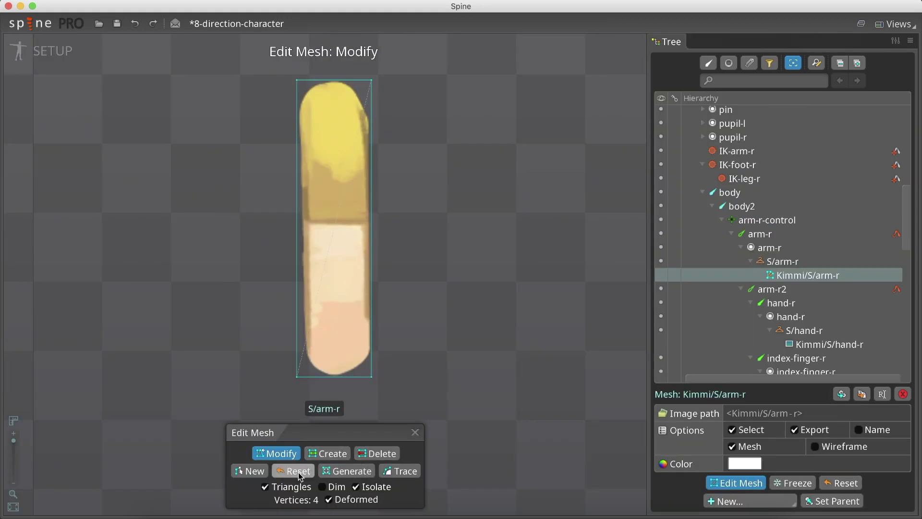
Step: Generate mesh vertices for the S/arm-r image and bind the mesh to the arm-r and arm-r2 bones
click(335, 474)
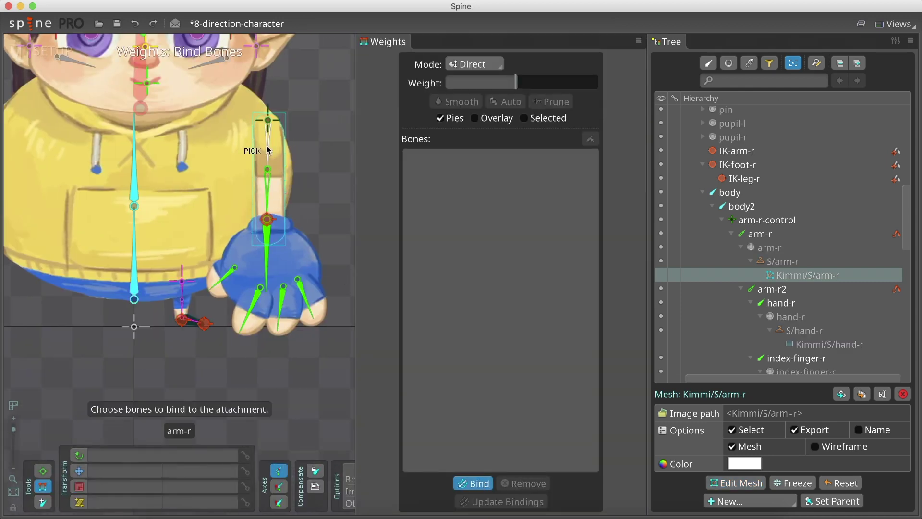
click(267, 150)
click(268, 192)
click(473, 482)
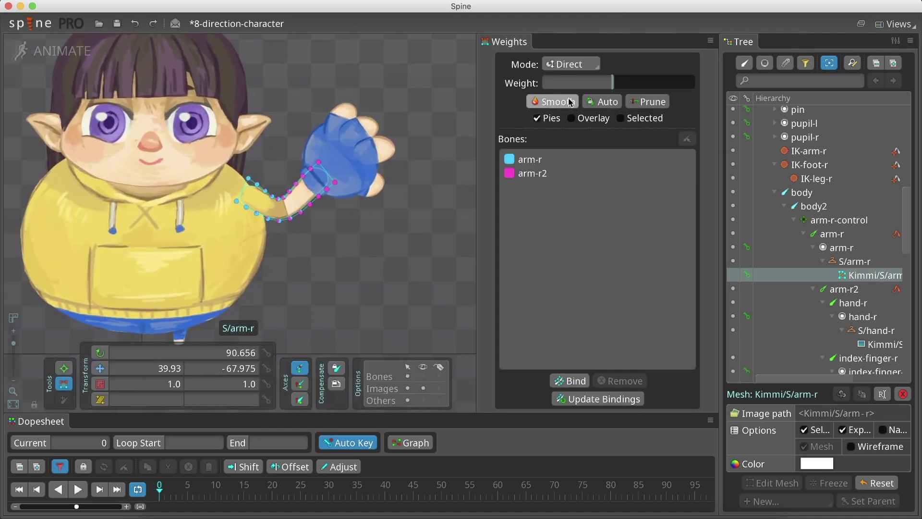
Step: Smooth the bone weights of the S/arm-r mesh
click(571, 102)
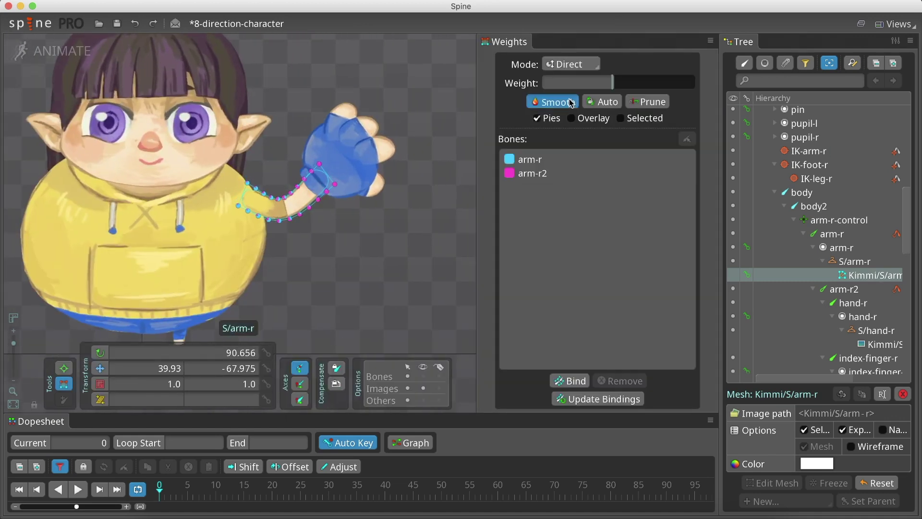
click(246, 184)
click(422, 256)
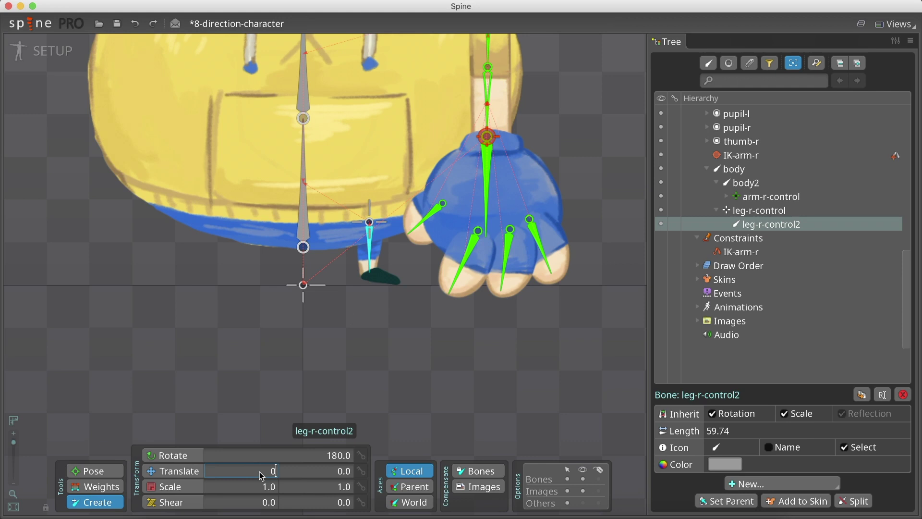
Step: Set the X translation of the bone under leg-r-control to 0 and rename it leg-r
key(Return)
double_click(794, 224)
text(leg-r)
key(Return)
Step: Split leg-r into two bones and draw the foot-r bone from the ankle along the shoe
click(852, 500)
click(710, 289)
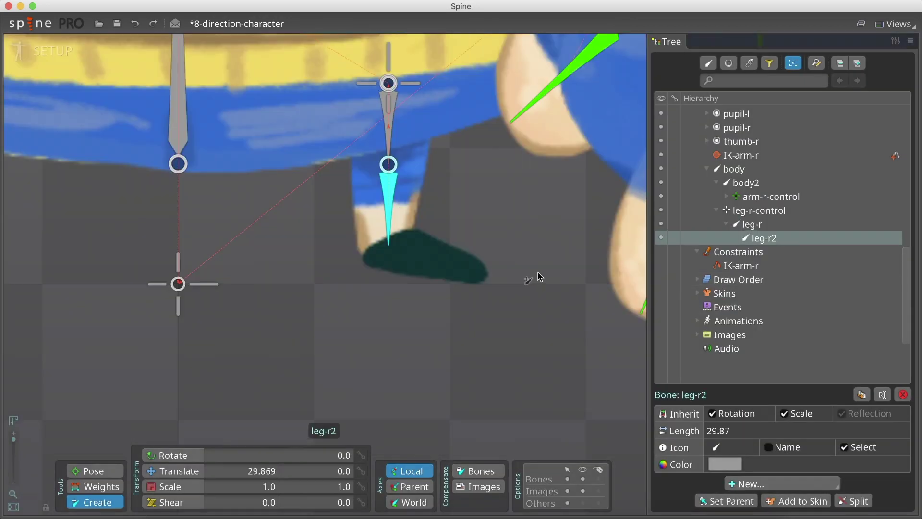
drag(387, 243, 473, 268)
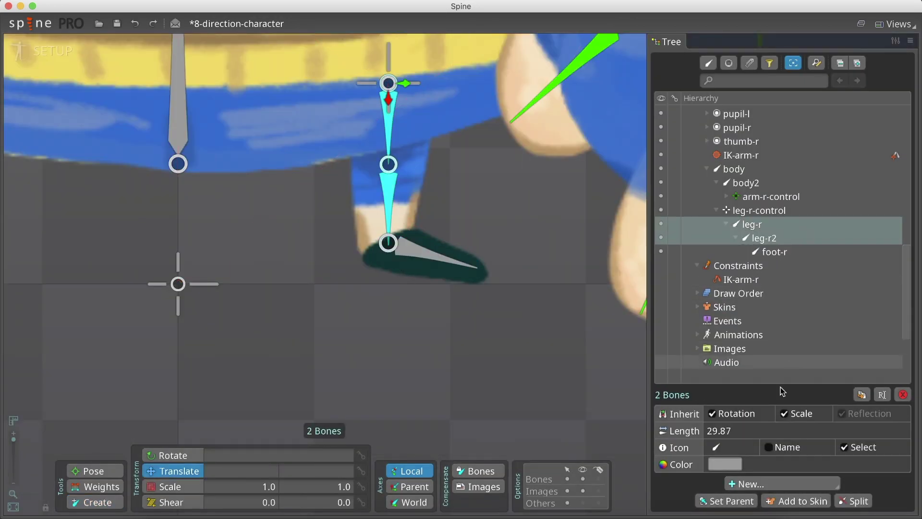
Step: Add an IK constraint named IK-leg-r to leg-r and leg-r2, with a new target at the ankle
click(750, 483)
click(757, 432)
click(388, 254)
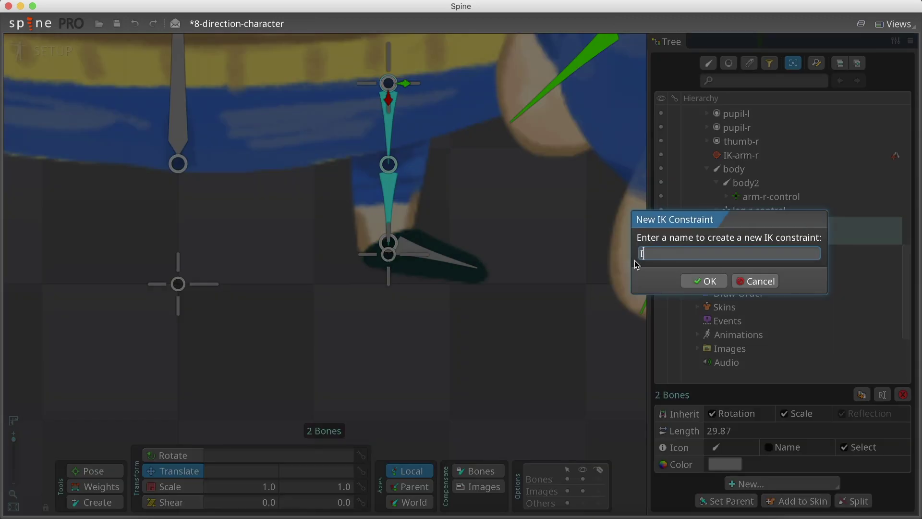
text(IK-leg-r)
key(Return)
Step: Add an IK constraint named IK-foot-r to the foot-r bone, with a new target at the tip of the shoe
click(773, 265)
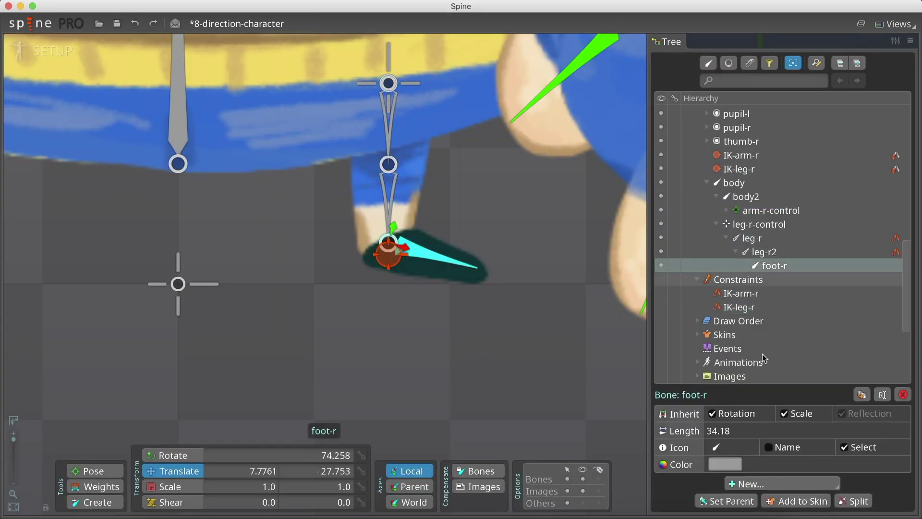
click(748, 482)
click(762, 439)
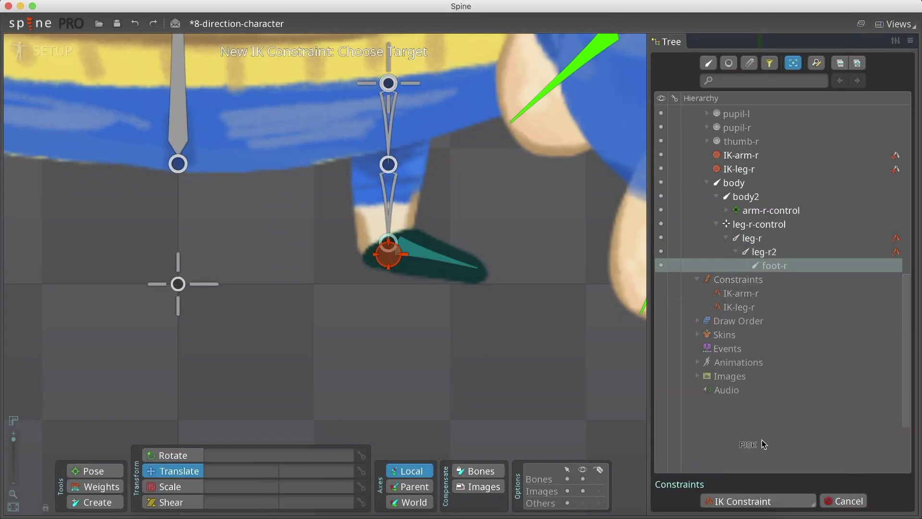
click(487, 273)
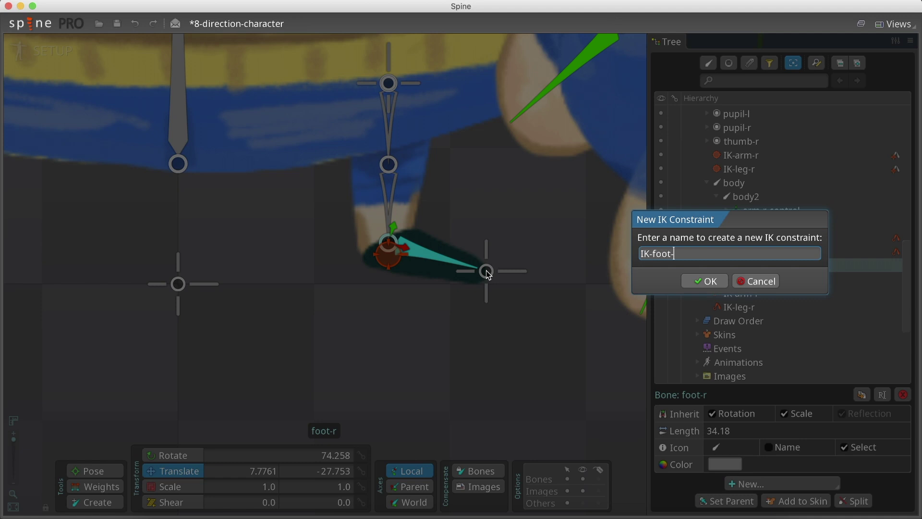
text(IK-foot-r)
key(Return)
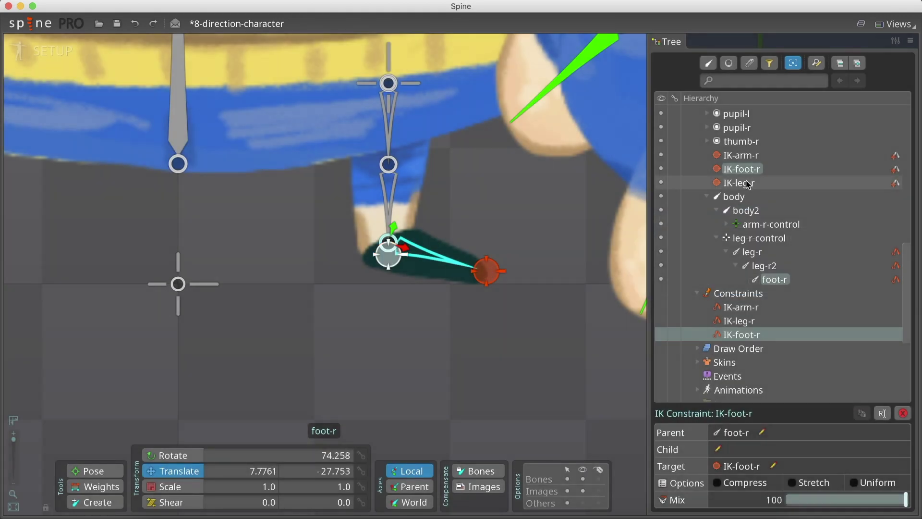
Step: Parent the IK-leg-r target to IK-foot-r and test the leg by moving IK-foot-r in animate mode
drag(747, 184, 741, 169)
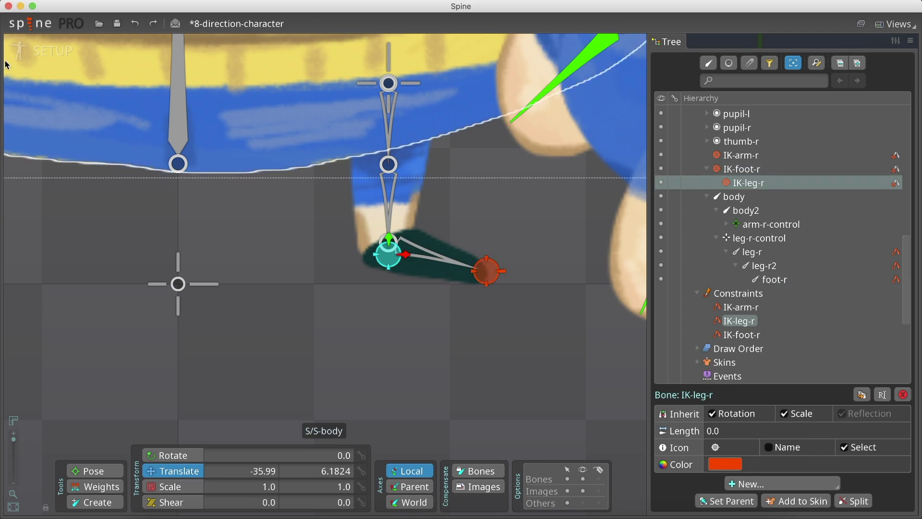
click(18, 51)
mouse_move(488, 154)
mouse_down()
mouse_move(459, 162)
mouse_move(462, 143)
mouse_move(486, 137)
mouse_up()
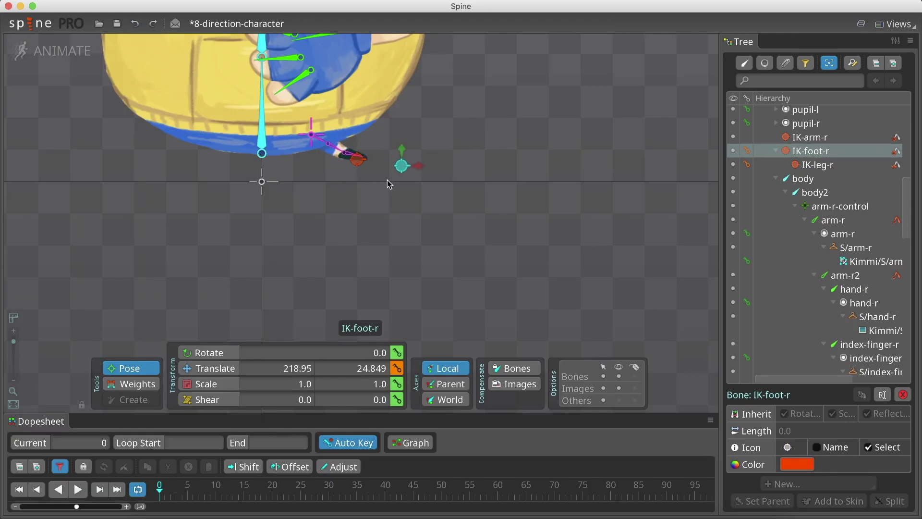
drag(373, 200, 340, 193)
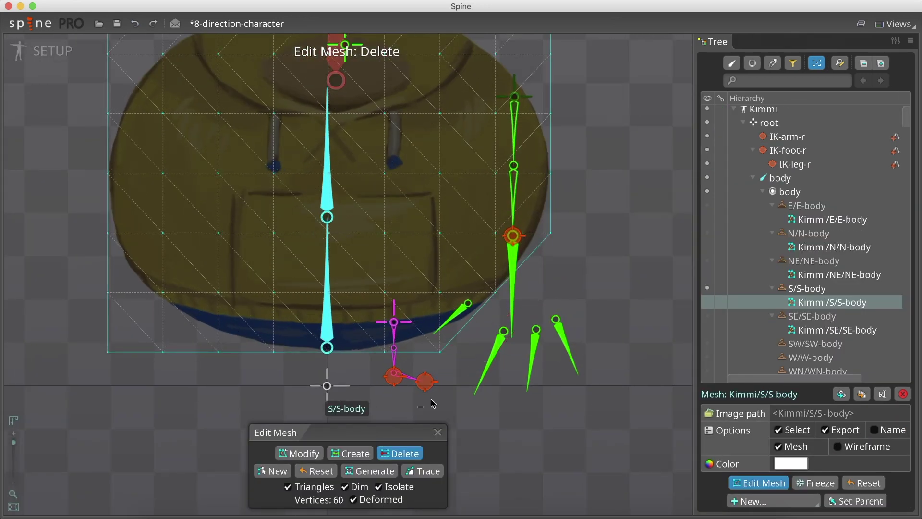
Step: Delete the corner vertices of the S/S-body mesh that lie outside the body artwork
scroll(398, 273, down, 4)
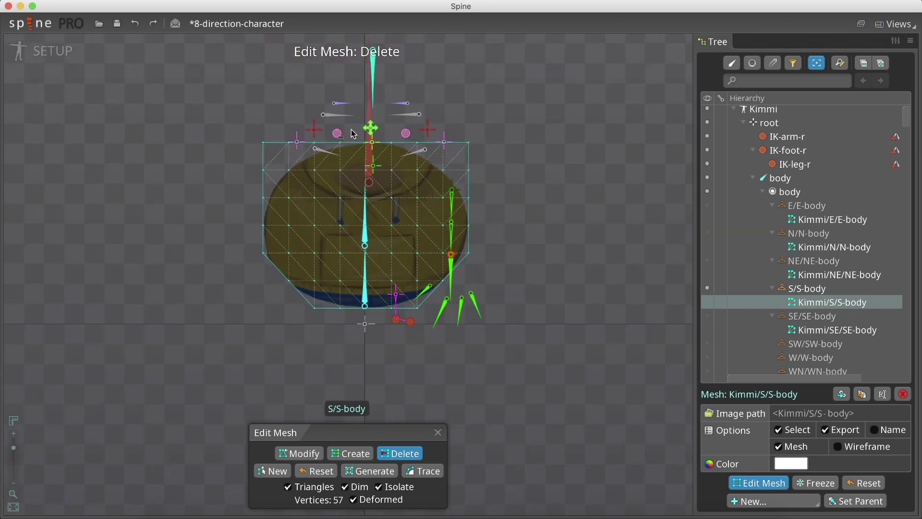
scroll(358, 139, up, 1)
click(494, 145)
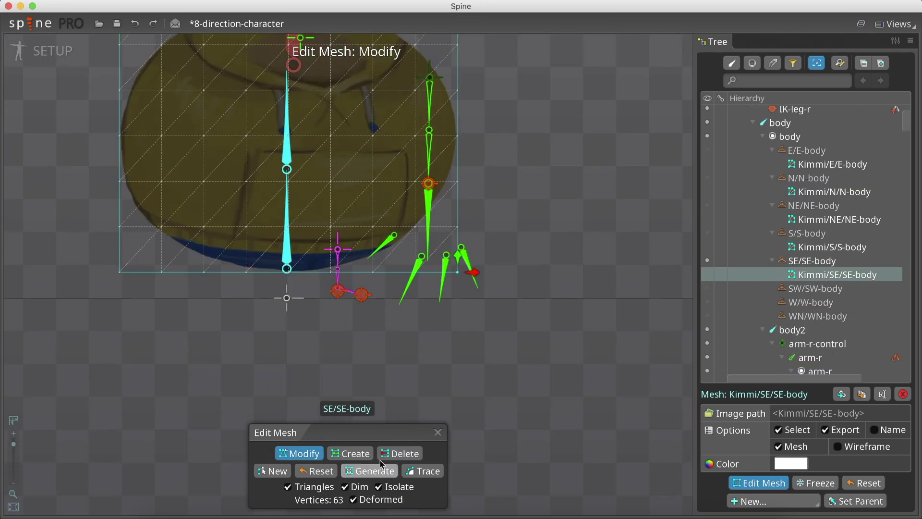
Step: Delete the corner vertices outside the artwork on the SE/SE-body mesh and adjust the vertices near its upper corners
scroll(371, 195, down, 3)
scroll(532, 166, up, 3)
click(559, 167)
click(559, 129)
click(523, 129)
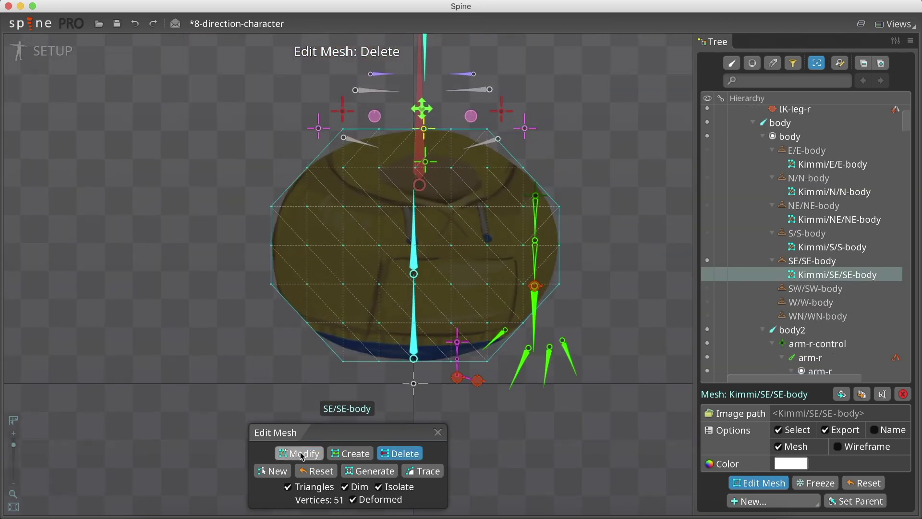
click(298, 453)
drag(522, 168, 527, 166)
click(307, 168)
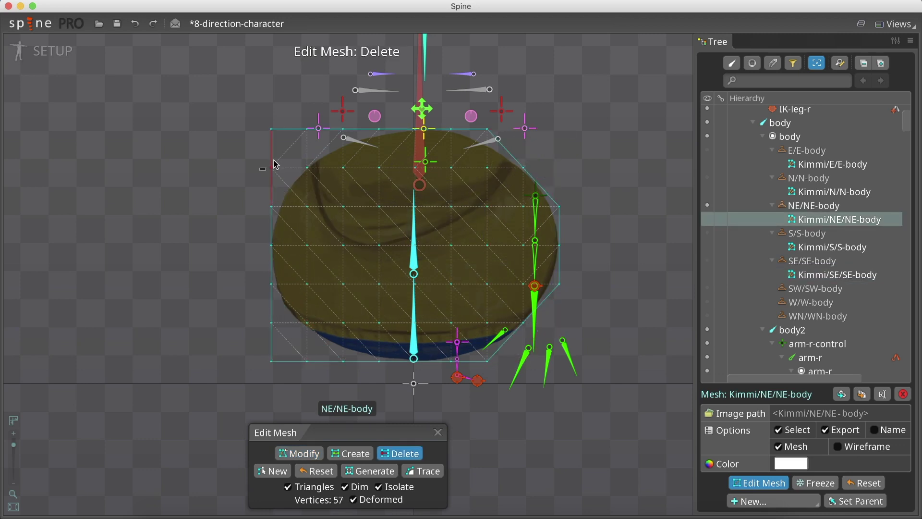
Step: Trim the lower-left corner of the NE/NE-body mesh and switch mesh editing to Modify
drag(271, 360, 270, 360)
click(298, 452)
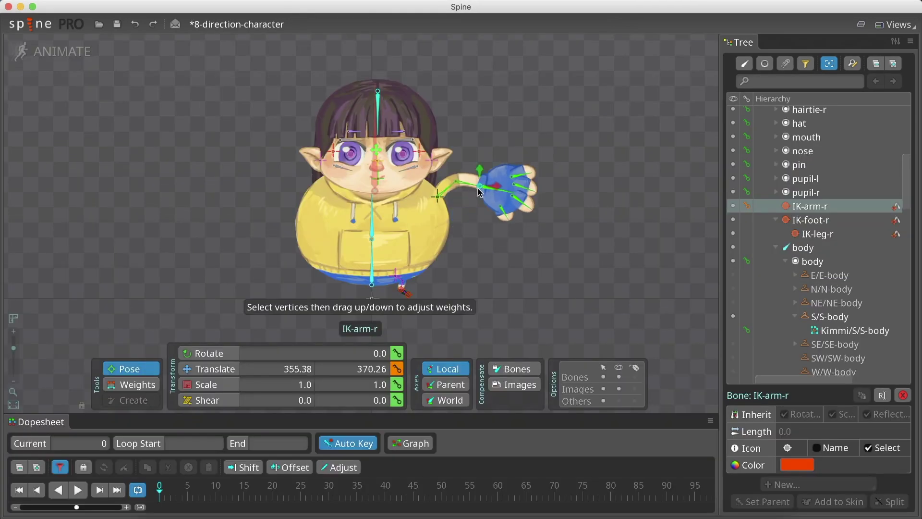
Step: Adjust the S/S-body mesh's vertex weights between body and body2, and test the deformation by posing the body2 bone
click(375, 234)
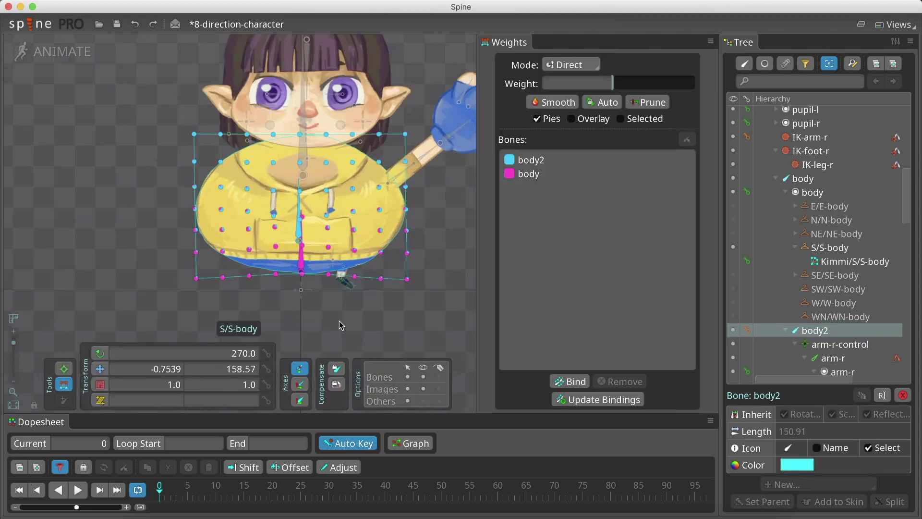
scroll(340, 323, up, 3)
click(537, 174)
drag(278, 187, 308, 171)
click(272, 158)
drag(234, 187, 237, 193)
scroll(238, 191, down, 3)
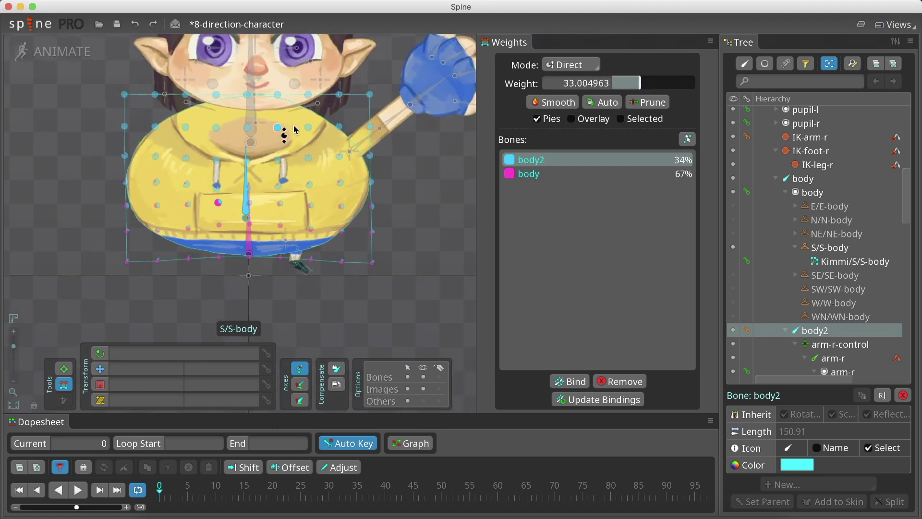
click(63, 385)
mouse_move(245, 203)
mouse_down()
mouse_move(251, 125)
mouse_move(242, 185)
mouse_move(242, 158)
mouse_move(232, 178)
mouse_move(249, 189)
mouse_move(258, 163)
mouse_move(239, 157)
mouse_move(249, 173)
mouse_move(264, 152)
mouse_move(235, 165)
mouse_move(266, 148)
mouse_move(249, 158)
mouse_move(206, 148)
mouse_move(211, 164)
mouse_up()
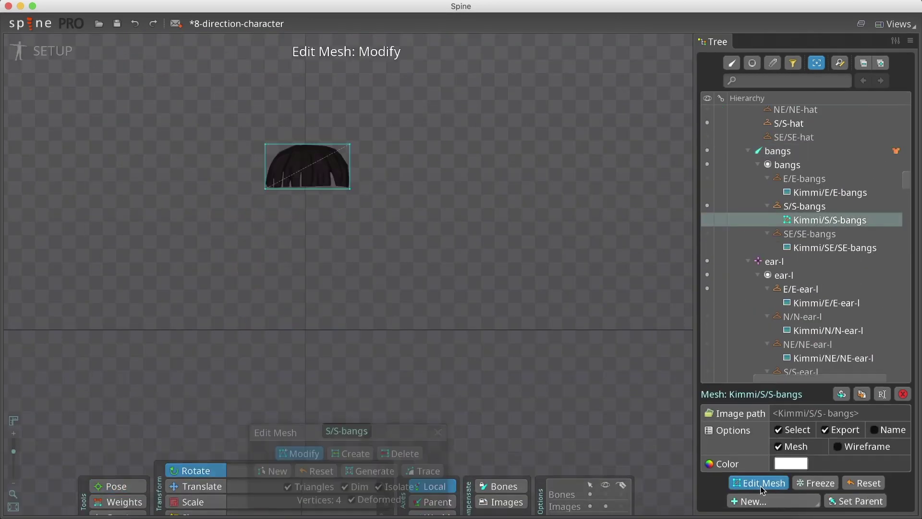
Step: Draw a new mesh outline closely around the S/S-bangs artwork
click(265, 470)
click(492, 123)
click(529, 182)
click(530, 285)
click(461, 277)
click(213, 284)
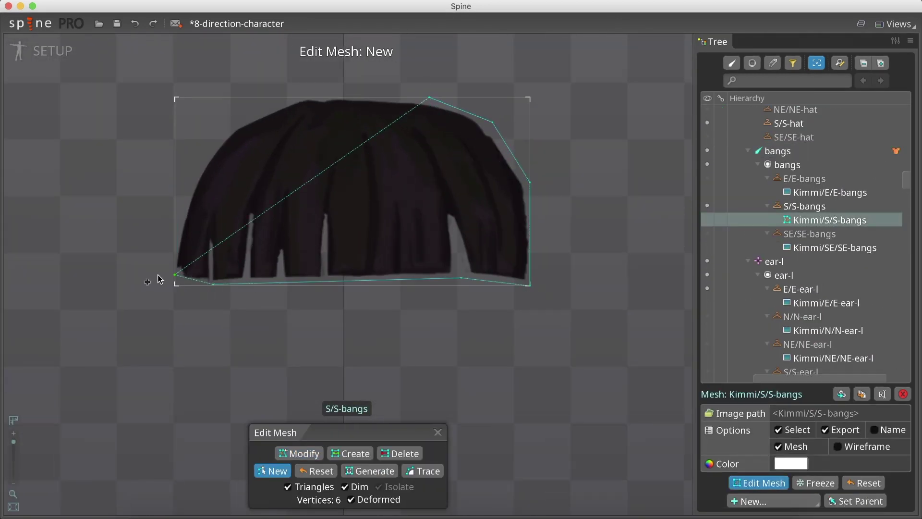
click(174, 280)
click(231, 125)
click(430, 98)
Step: Create S/S-bangs mesh vertices at the tops of the gaps between strands and below them on the bottom edge
click(350, 452)
click(449, 210)
click(254, 211)
click(214, 211)
click(250, 283)
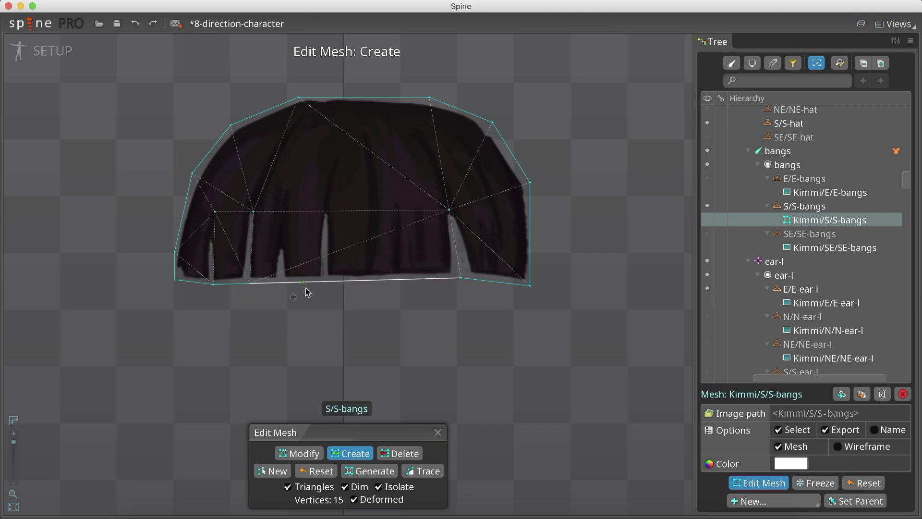
click(326, 281)
click(326, 211)
Step: Add a row of vertices across the upper S/S-bangs mesh, extra edge vertices, and another column between the central strands
click(343, 97)
click(387, 152)
click(440, 152)
click(333, 153)
click(274, 150)
click(216, 143)
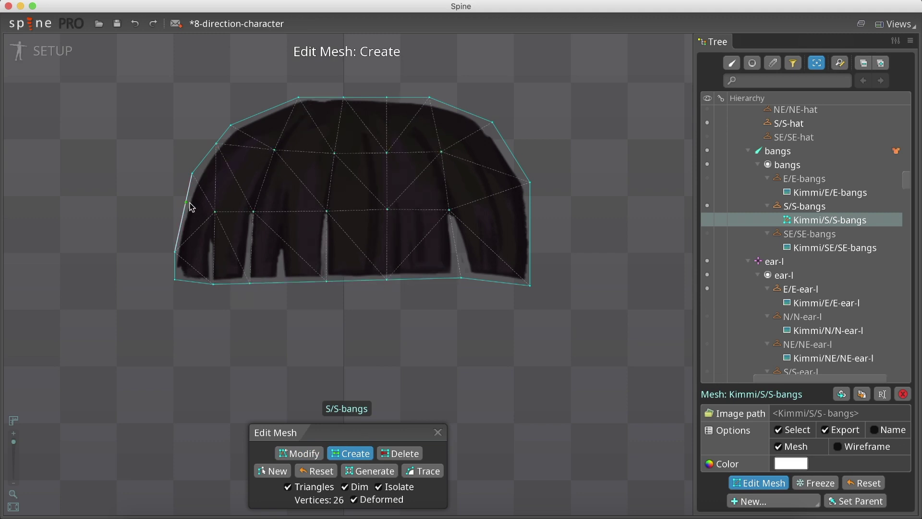
click(304, 150)
click(288, 211)
click(283, 282)
click(322, 98)
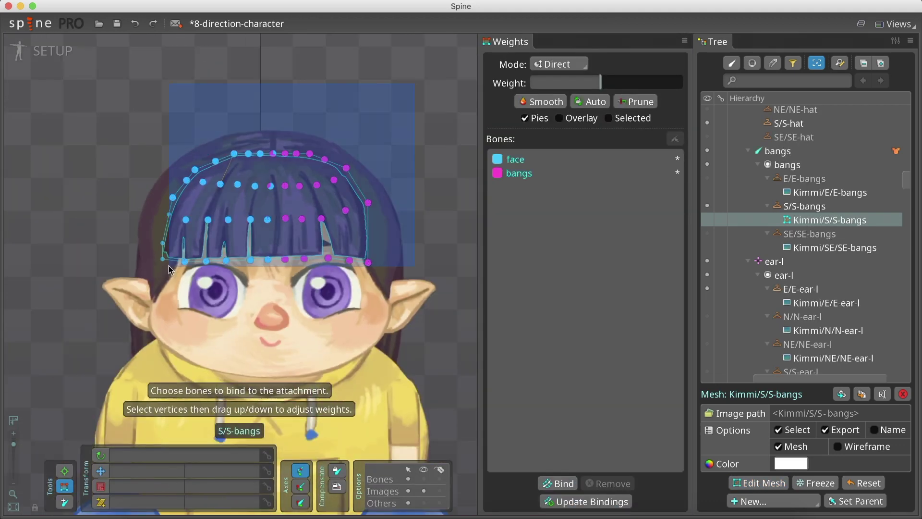
Step: Weight the S/S-bangs mesh vertices 100% to the bangs bone and choose the face bone for weighting
click(390, 116)
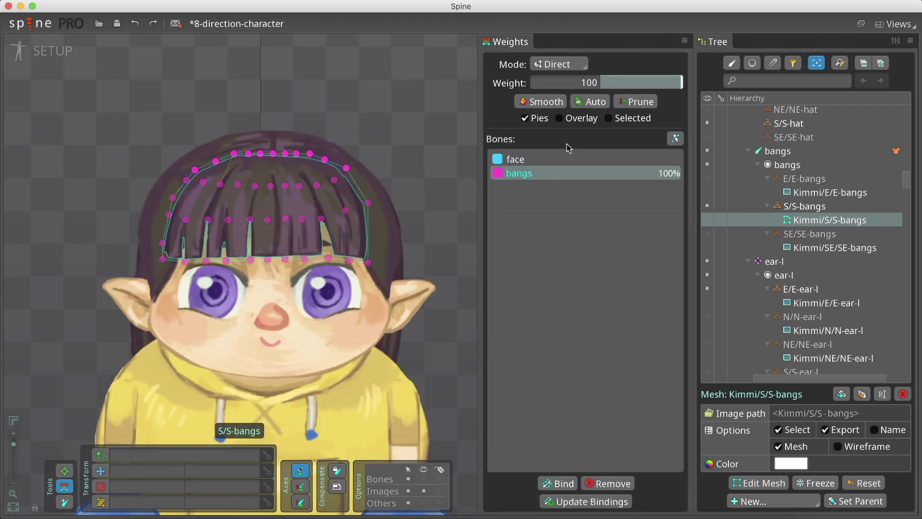
click(528, 159)
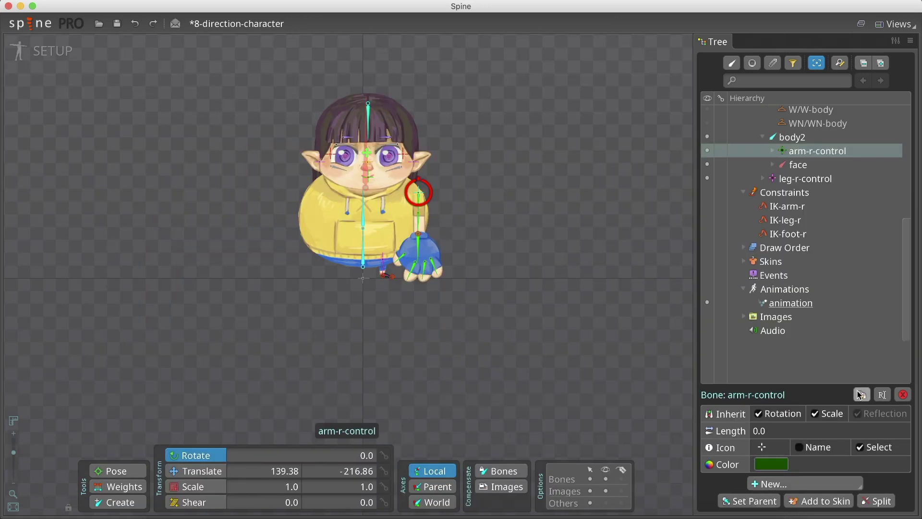
Step: Duplicate arm-r-control, move the copy to the opposite shoulder at Y translation 204.25, and mirror it with a Y scale of -1
click(860, 395)
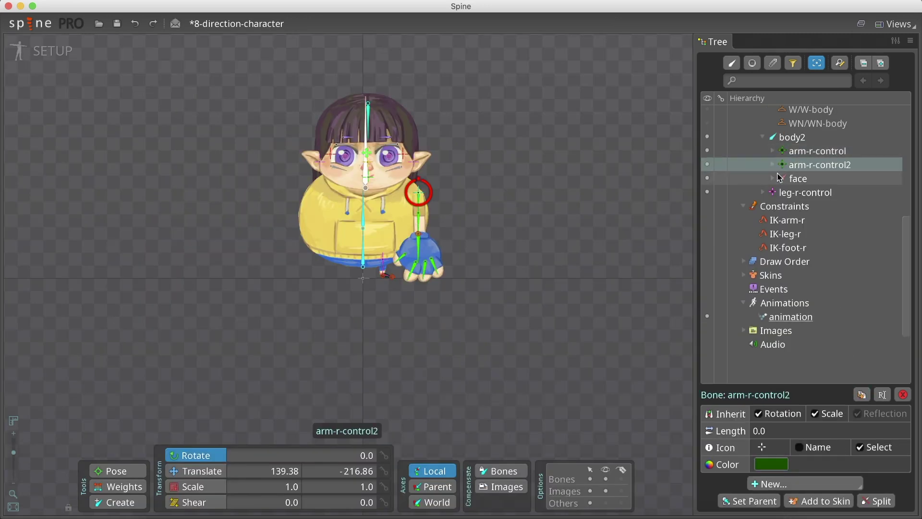
scroll(428, 149, up, 5)
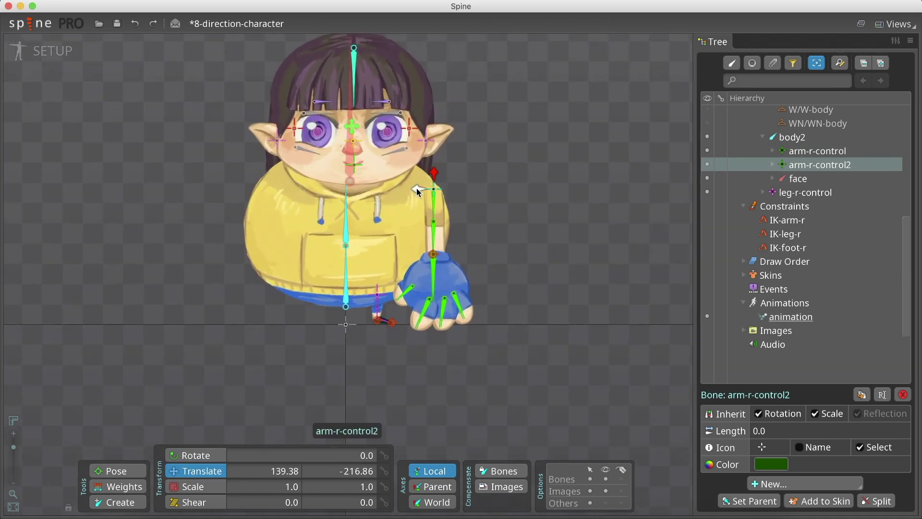
drag(417, 191, 246, 197)
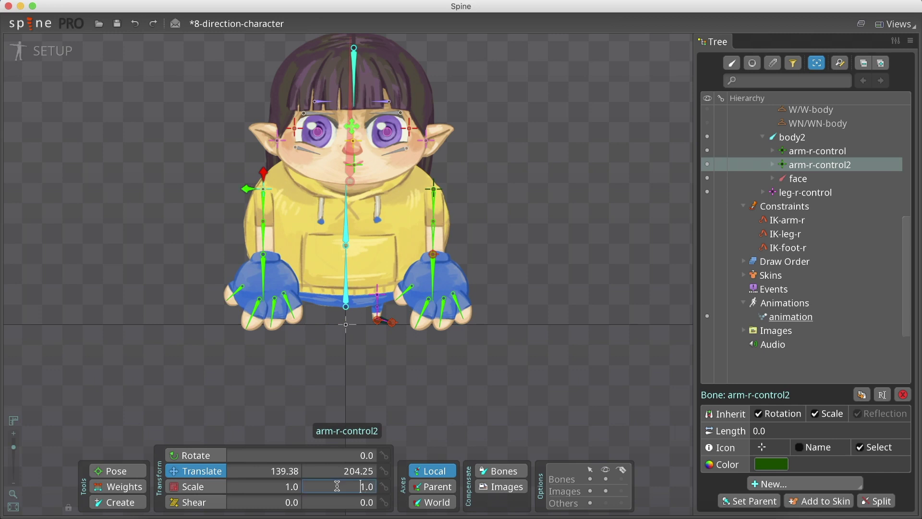
key(minus)
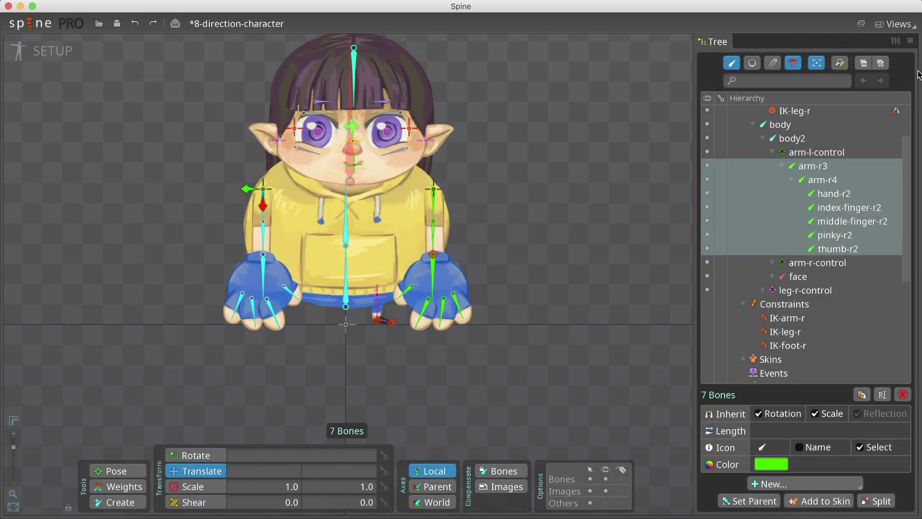
Step: Set up a find and replace on bone names within the tree selection, searching for "-r" in the duplicated arm bones
click(836, 60)
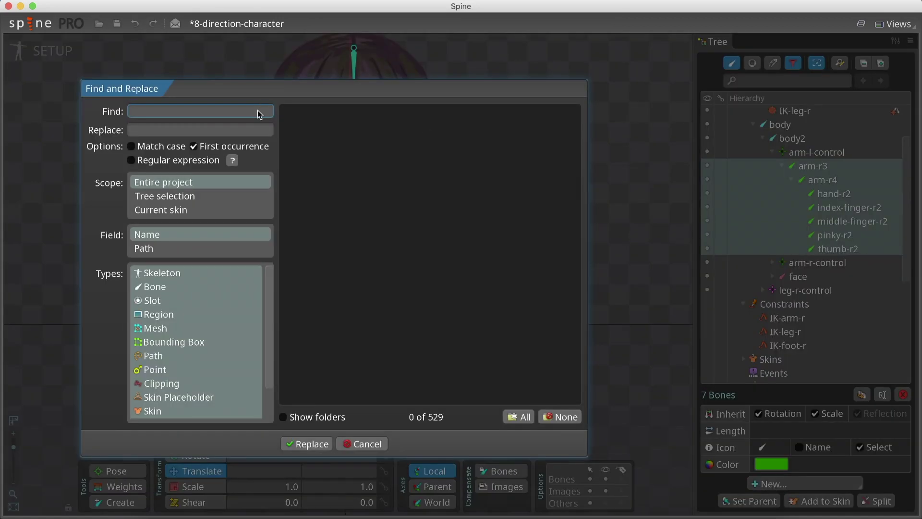
click(177, 287)
click(183, 212)
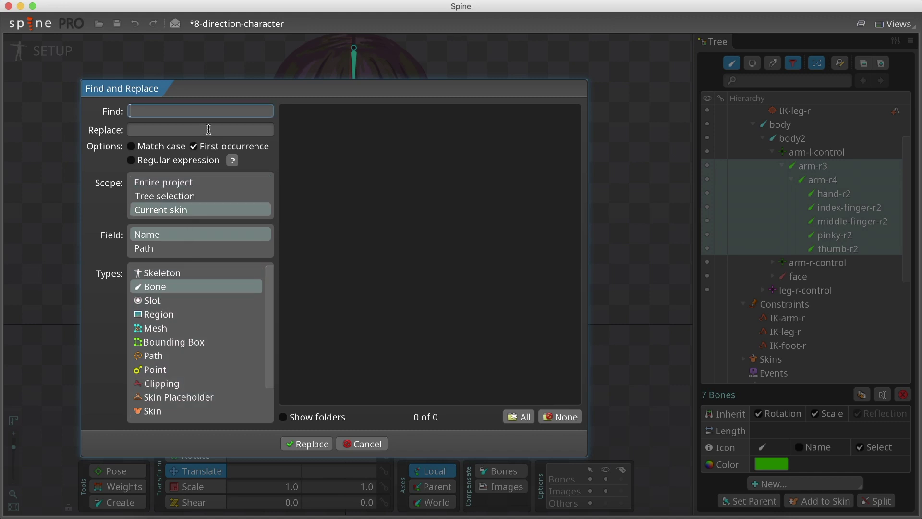
click(164, 196)
text(r)
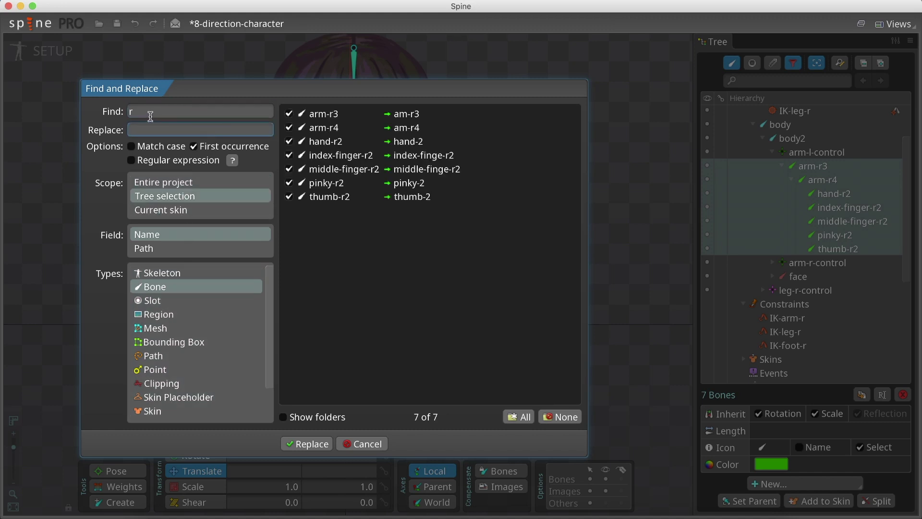
key(Home)
text(-)
click(147, 130)
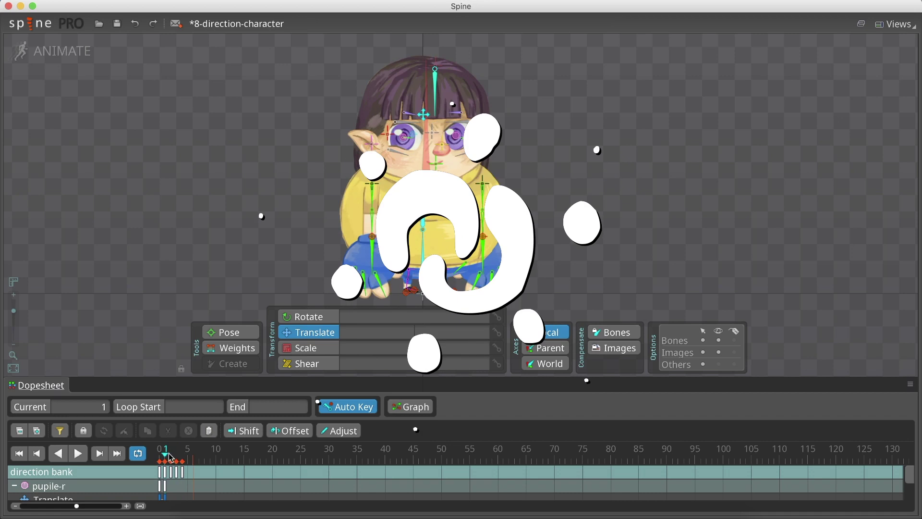
Step: Review the character's direction poses on frames 0 to 4 of the direction bank animation
click(170, 455)
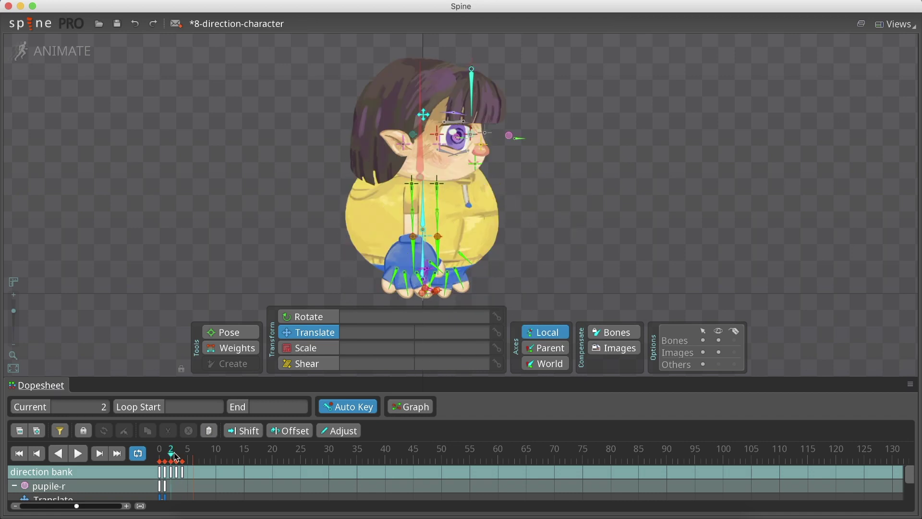
drag(176, 456, 182, 456)
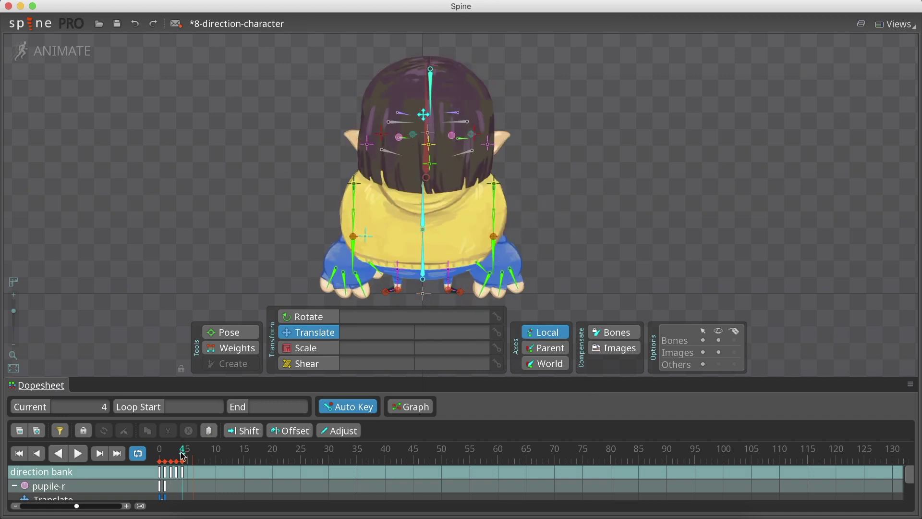
click(160, 453)
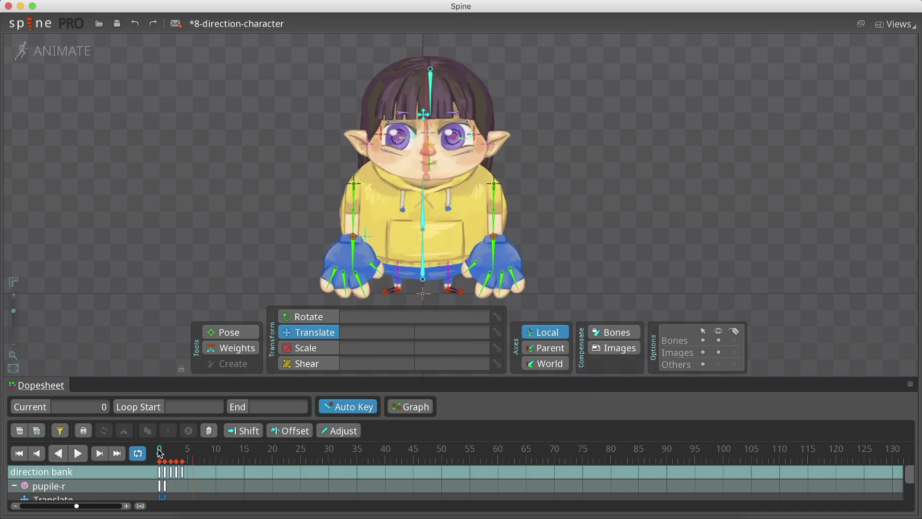
click(165, 454)
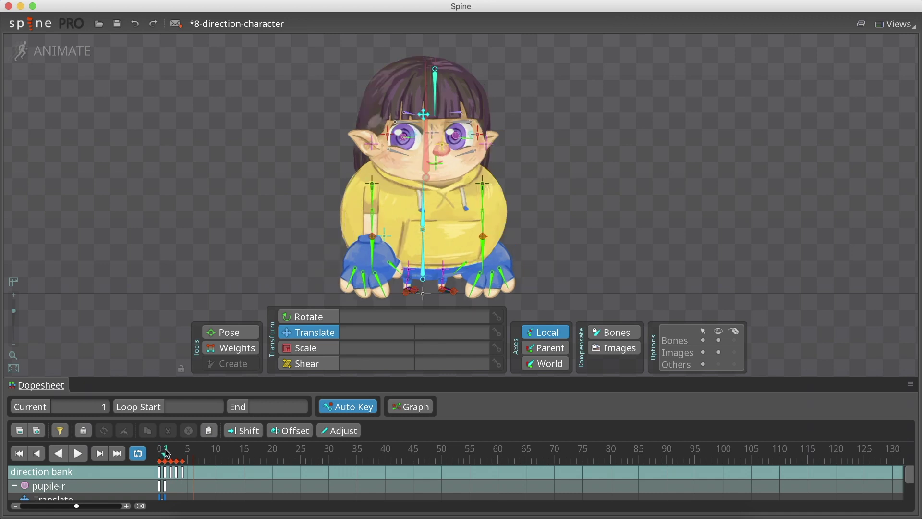
click(172, 454)
click(177, 454)
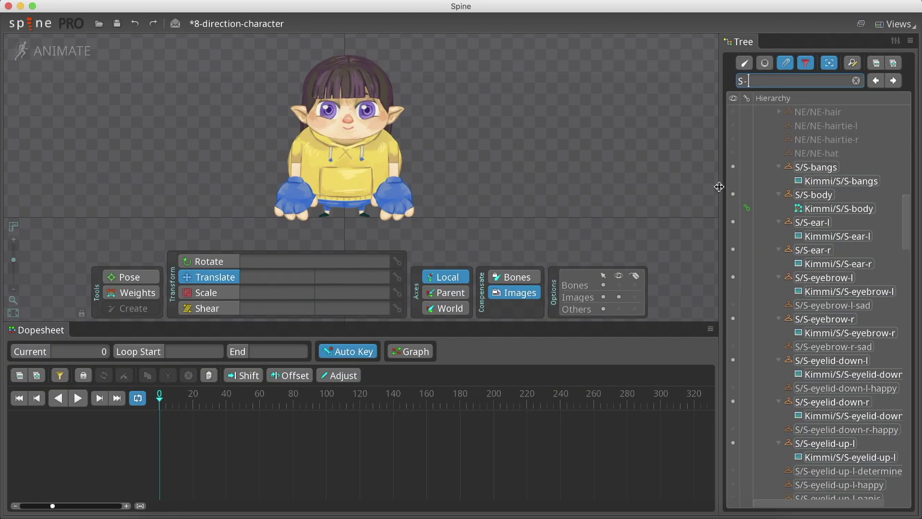
click(811, 167)
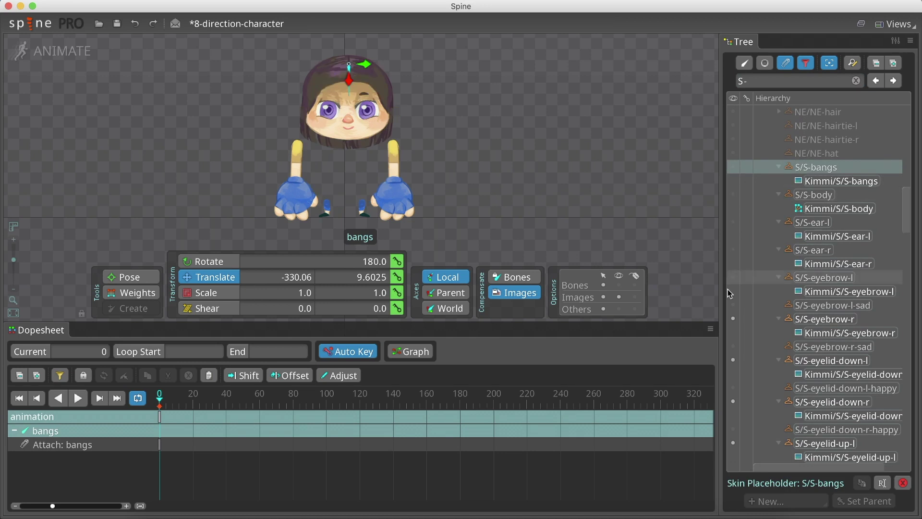
scroll(732, 288, down, 5)
drag(728, 291, 750, 348)
scroll(749, 347, down, 8)
key(super+z)
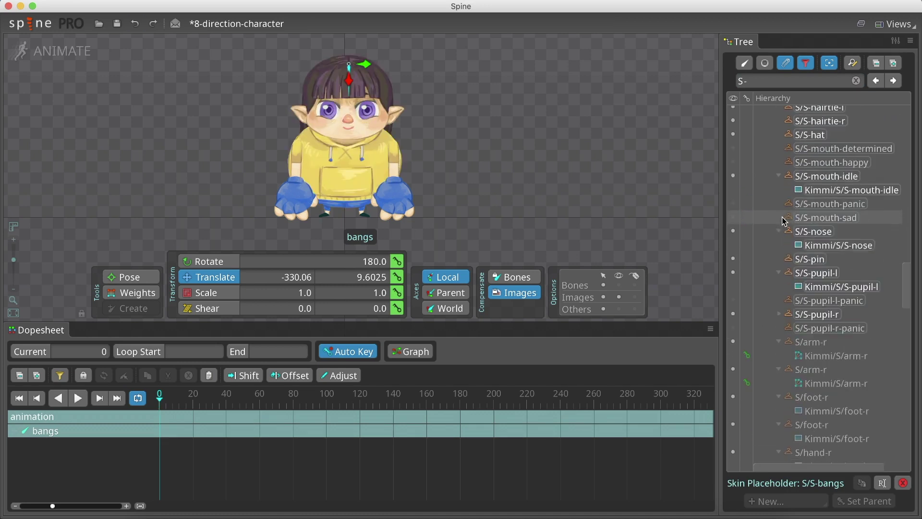
Step: Key the S-direction body, bangs, ear, eyebrow and eyelid attachments on frame 0
scroll(783, 221, up, 10)
click(732, 219)
click(733, 192)
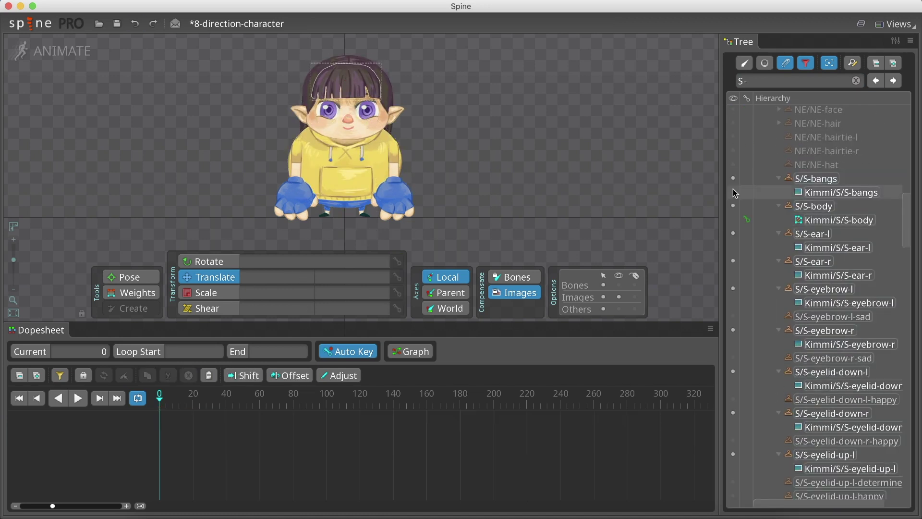
click(732, 178)
click(732, 234)
click(732, 261)
click(733, 288)
click(732, 329)
click(732, 371)
click(733, 412)
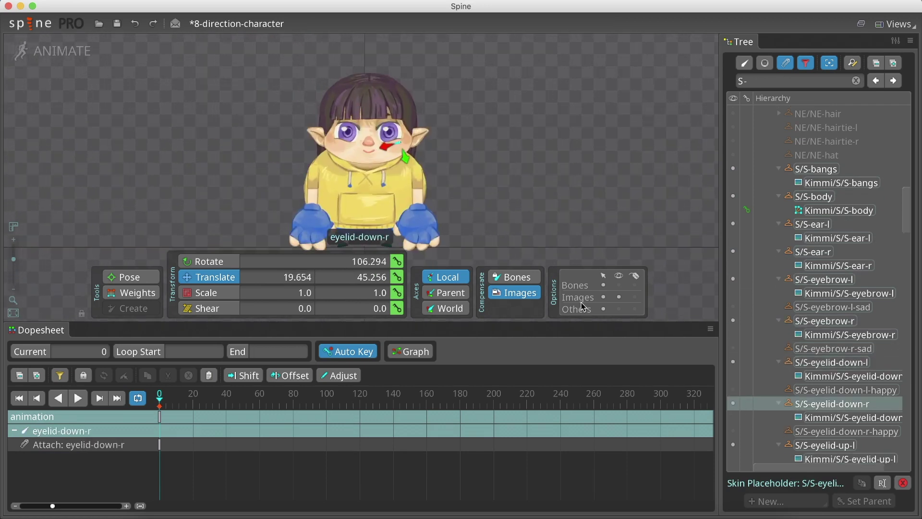
click(732, 445)
Step: Key the S-direction face and hair attachments and the remaining facial parts on frame 0
scroll(159, 39, down, 3)
scroll(169, 107, up, 3)
scroll(845, 427, down, 5)
click(733, 389)
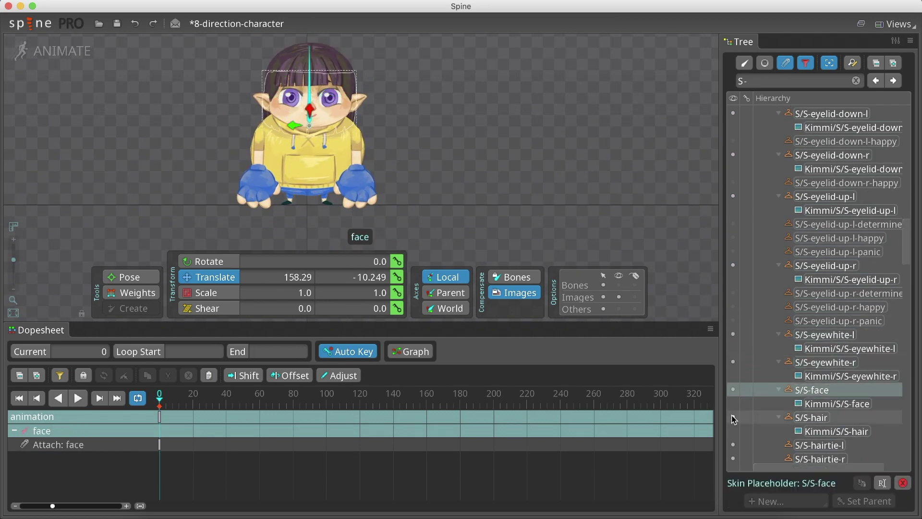
click(733, 417)
scroll(733, 384, down, 8)
click(733, 348)
click(732, 278)
click(733, 334)
click(733, 333)
click(733, 376)
Step: Key the S/arm-r, S/foot-r and S/hand-r attachments of both body sides on frame 0
click(733, 348)
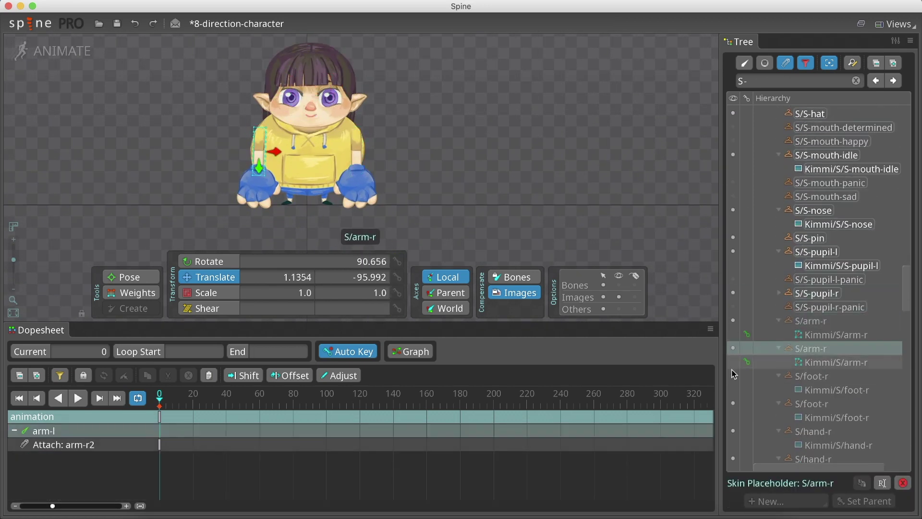
click(732, 375)
scroll(732, 376, down, 5)
click(732, 403)
click(732, 307)
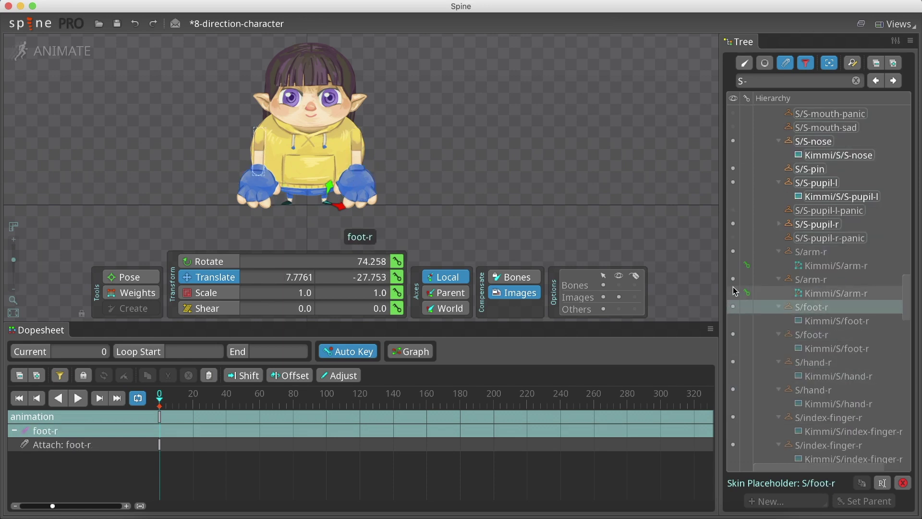
click(733, 279)
click(732, 389)
Step: Key the finger attachments and the S/leg-r attachments of both body sides on frame 0
scroll(732, 388, down, 4)
click(734, 279)
click(733, 334)
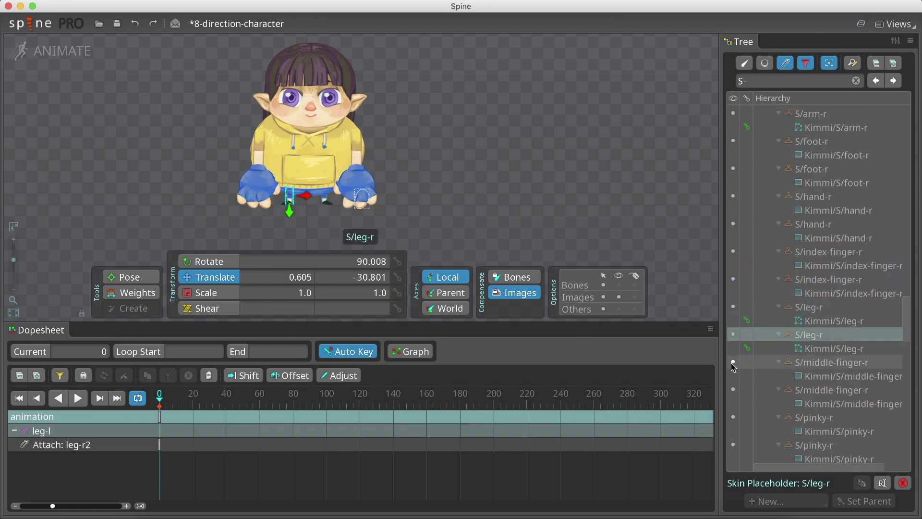
click(733, 362)
click(733, 389)
scroll(732, 388, down, 4)
click(733, 279)
click(733, 306)
click(732, 334)
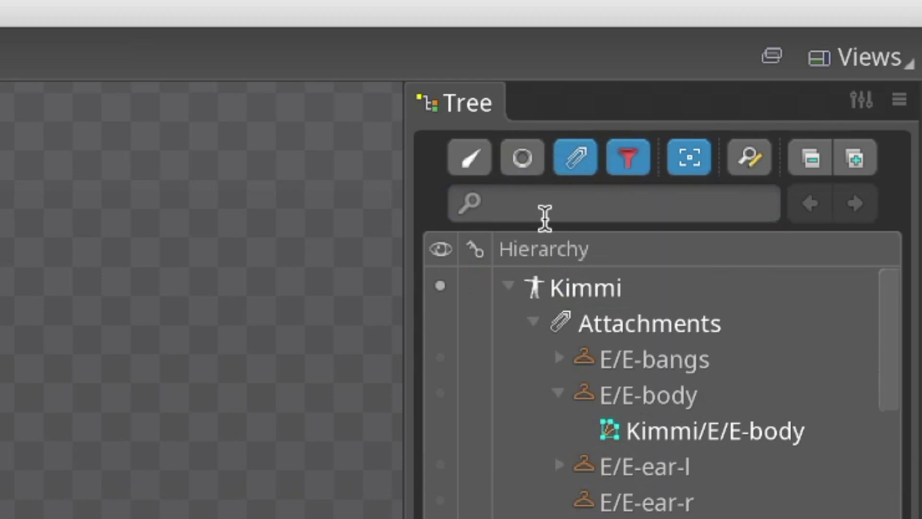
Step: Search the tree's attachments for "S-"
click(544, 219)
text(S)
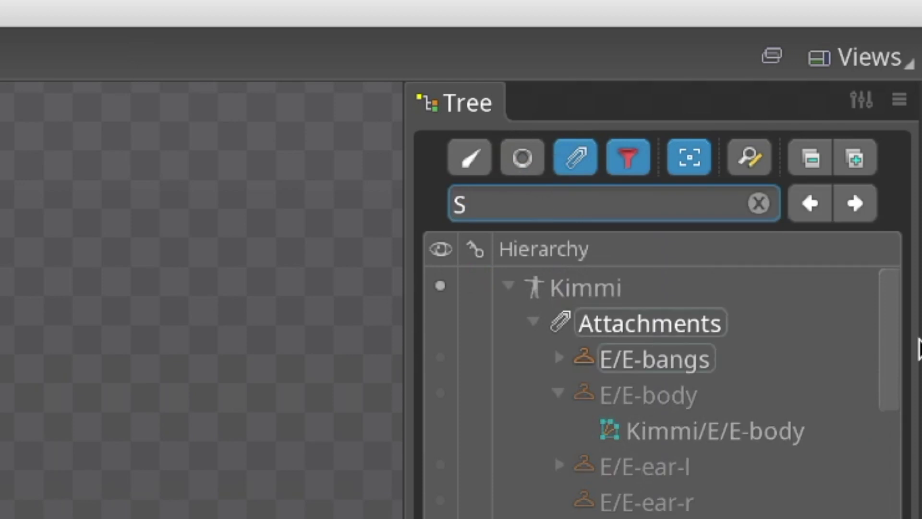
text( -)
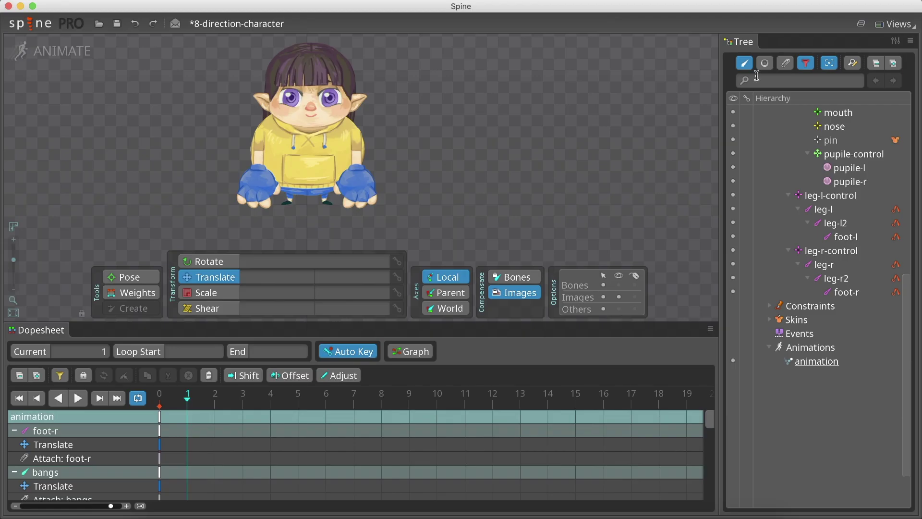
Step: Limit the tree to attachments, search for "E/" and make the matching attachments visible on frame 1
click(785, 64)
click(781, 77)
text(E/)
scroll(817, 154, up, 6)
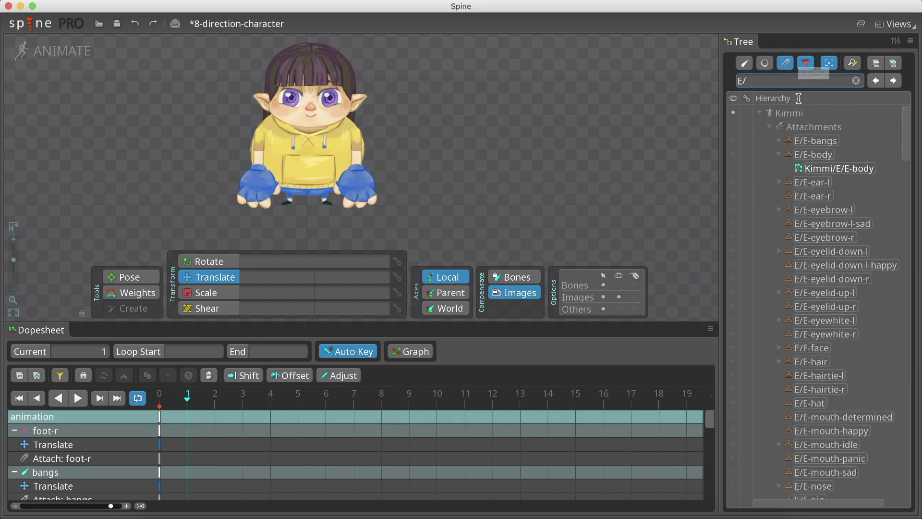
drag(734, 140, 736, 210)
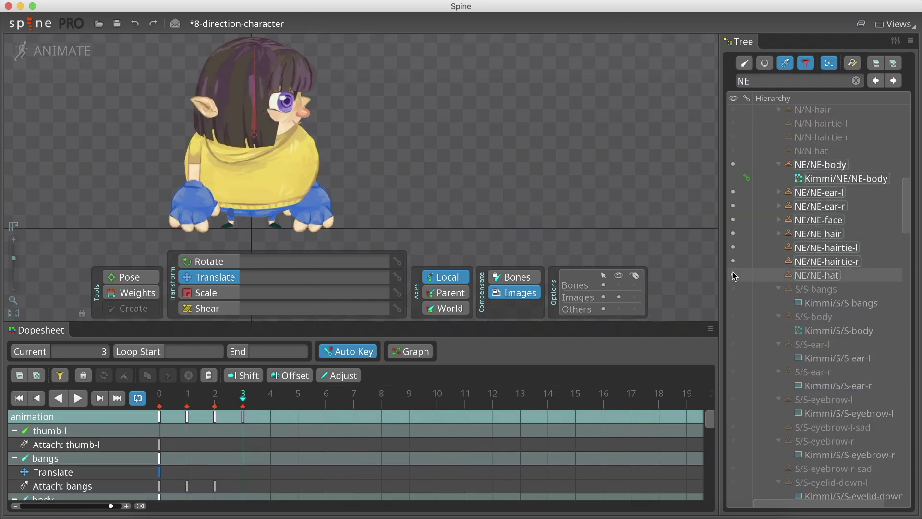
Step: Clear the "NE" tree search and pick the face and ear-l slots in the draw order on frame 3
scroll(780, 252, down, 10)
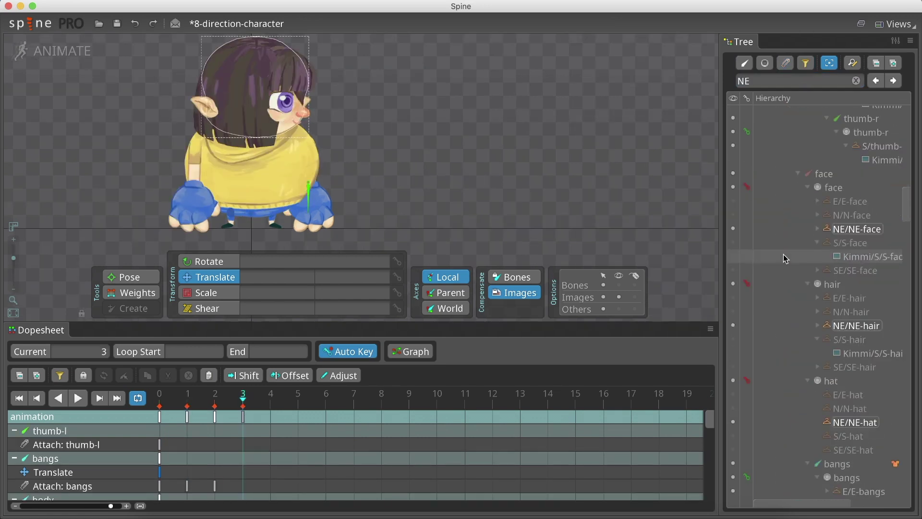
scroll(783, 255, down, 10)
click(855, 81)
click(808, 201)
click(809, 205)
scroll(809, 245, up, 2)
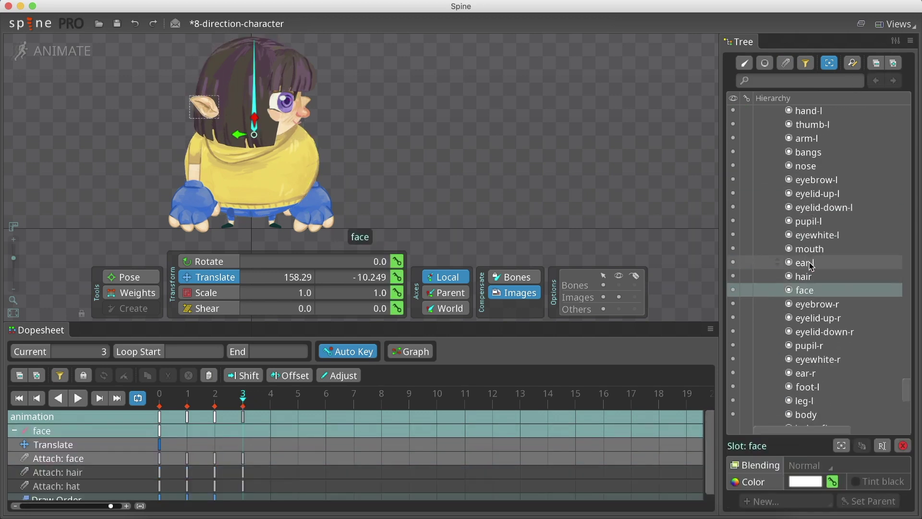
click(811, 263)
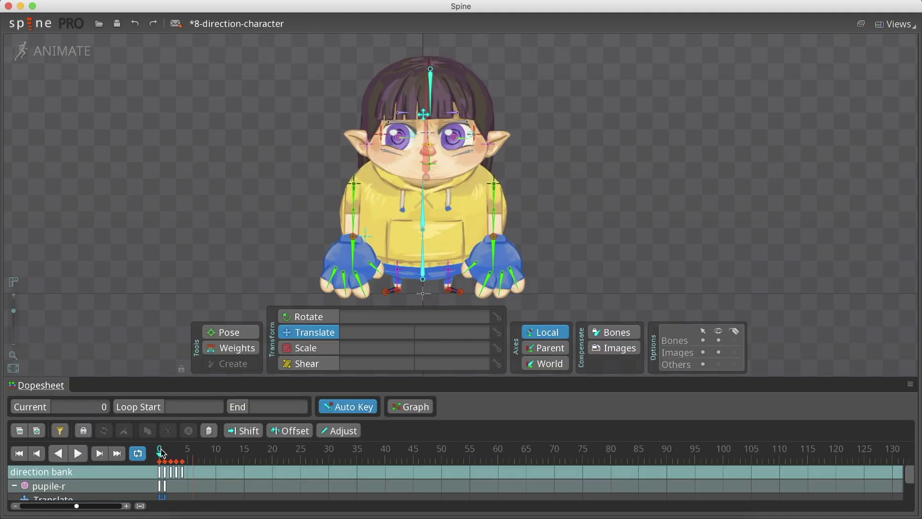
Step: Scrub the direction bank animation from frame 0 to frame 4 to examine each direction's pose
drag(162, 453, 167, 453)
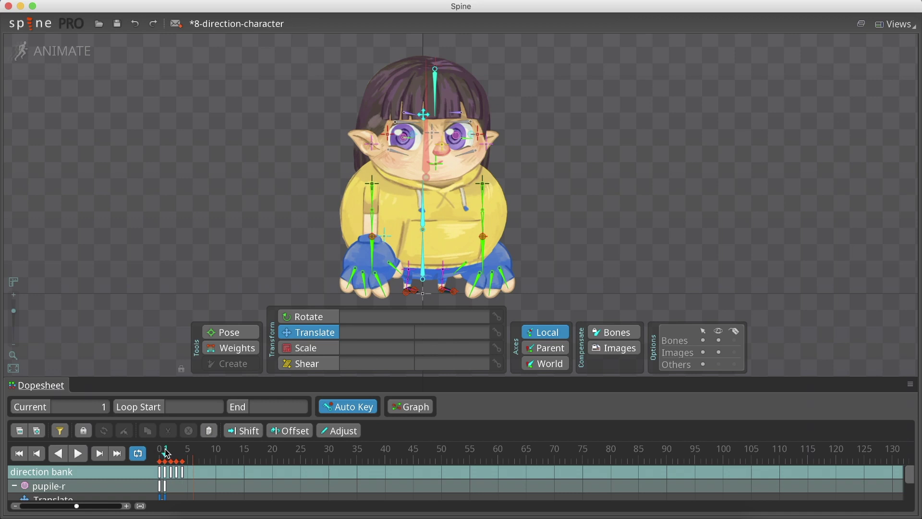
drag(166, 453, 178, 453)
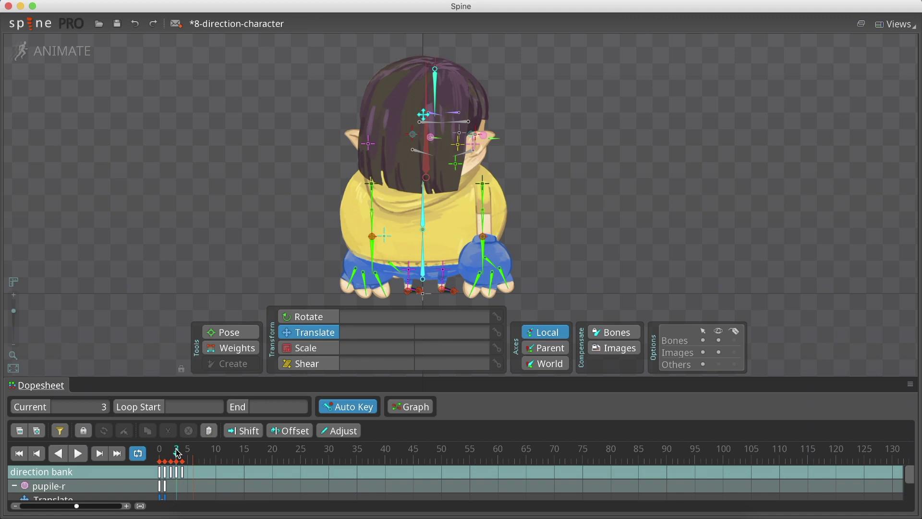
drag(178, 453, 182, 456)
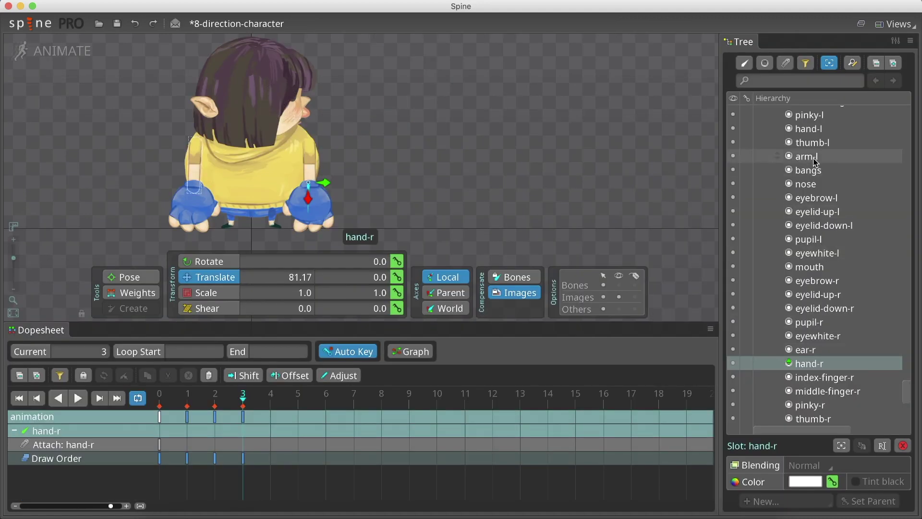
Step: Rearrange the draw order on frame 3, moving the left arm's slots lower and repositioning the ear-l slot
drag(809, 171, 802, 431)
shift+click(820, 239)
scroll(777, 237, up, 7)
drag(803, 208, 803, 226)
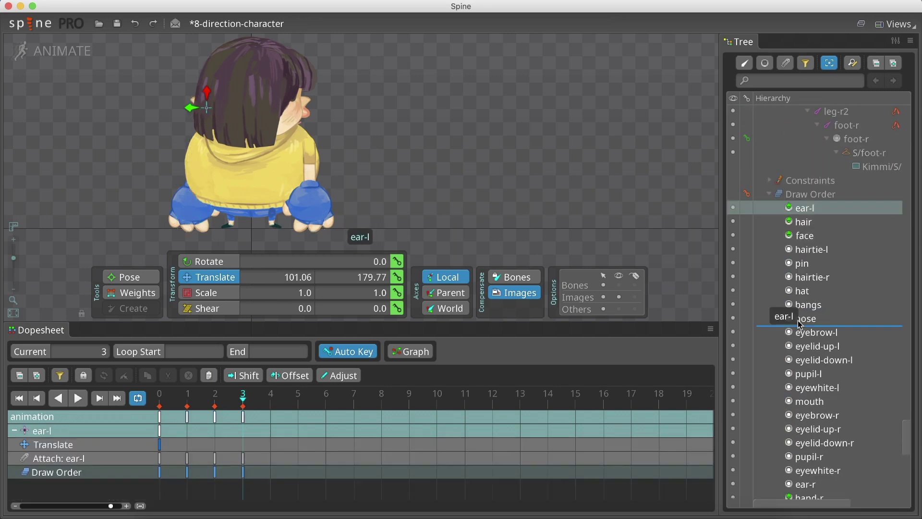
scroll(811, 273, down, 5)
drag(798, 322, 797, 225)
scroll(801, 240, up, 5)
double_click(599, 179)
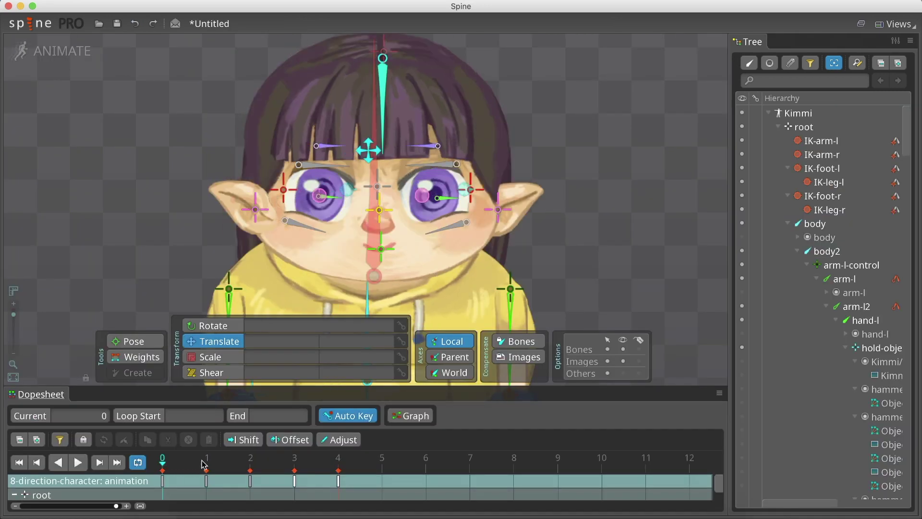
Step: Preview the character's direction poses on frames 1, 0 and 2
click(207, 461)
click(161, 460)
click(250, 459)
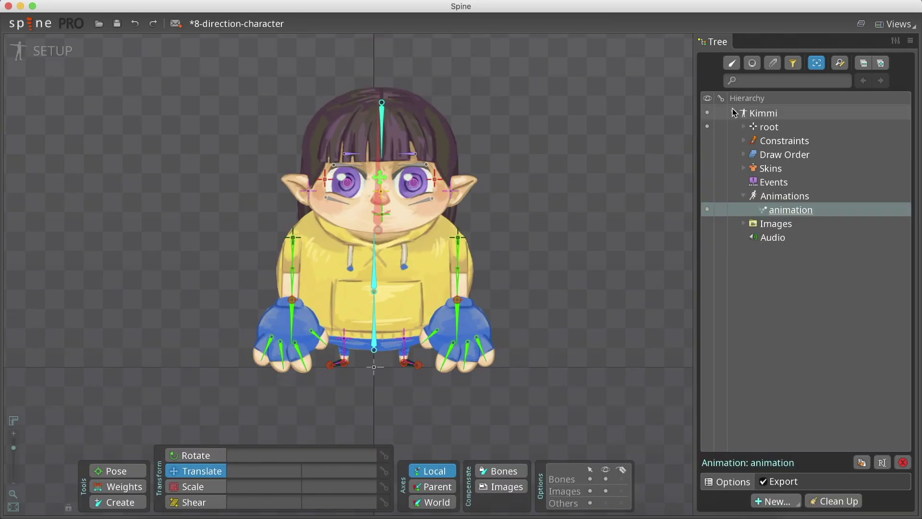
Step: Duplicate the Kimmi skeleton in setup mode
click(734, 112)
click(761, 112)
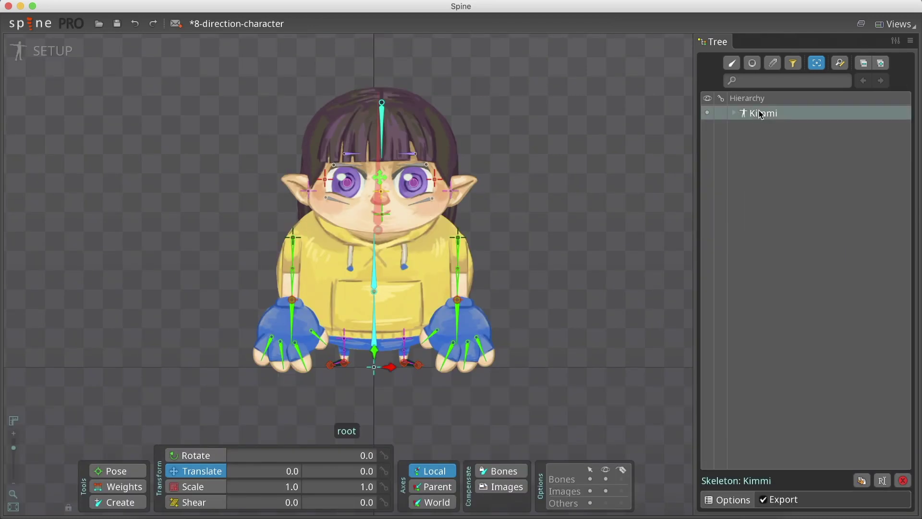
click(861, 482)
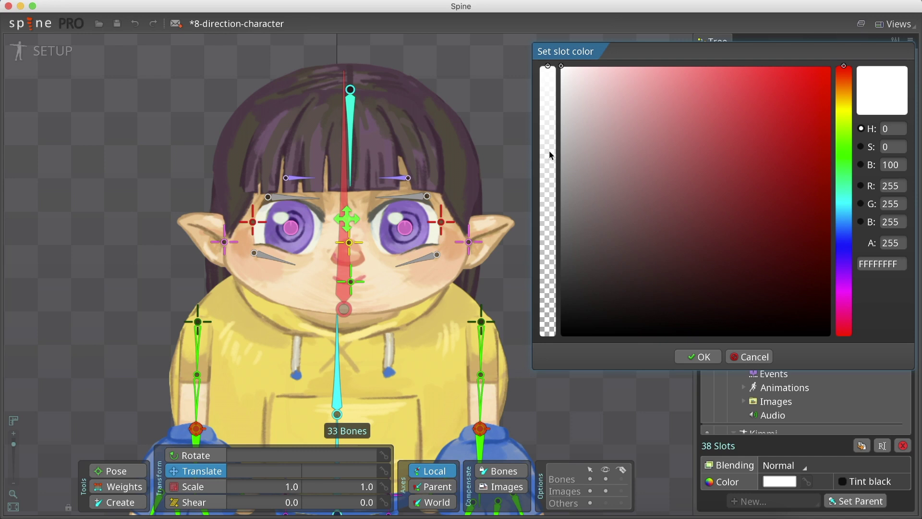
Step: Set the color of the selected skeleton slots to the dark, semi-transparent value 3C2C2C90
mouse_move(549, 151)
mouse_down()
mouse_move(552, 191)
mouse_move(550, 183)
mouse_up()
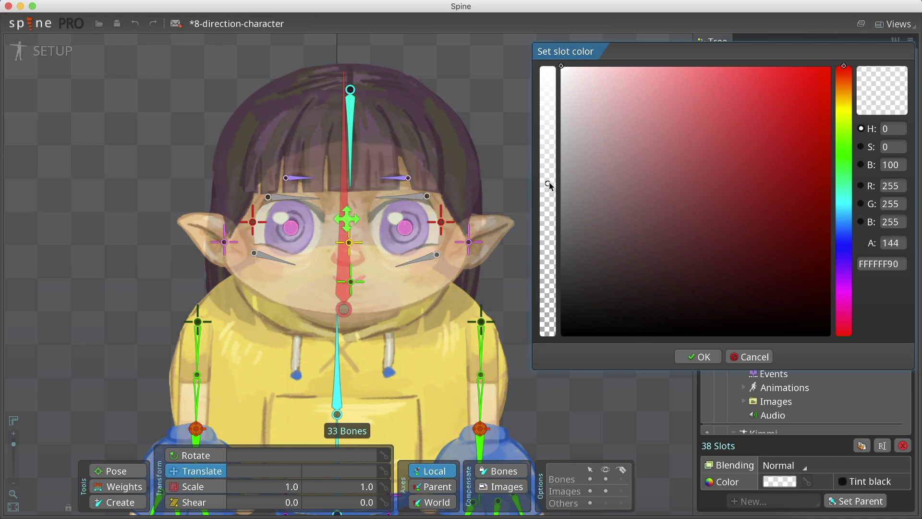
mouse_move(648, 224)
mouse_down()
mouse_move(650, 256)
mouse_move(631, 275)
mouse_up()
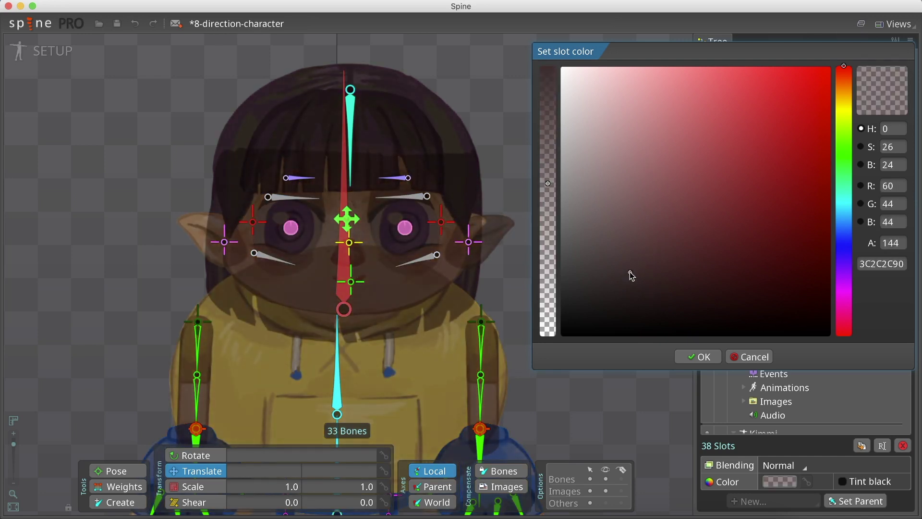
click(697, 356)
Step: Show the SE/SE-bangs attachment and shift its image horizontally to an X translation of -5.7261
scroll(743, 129, up, 10)
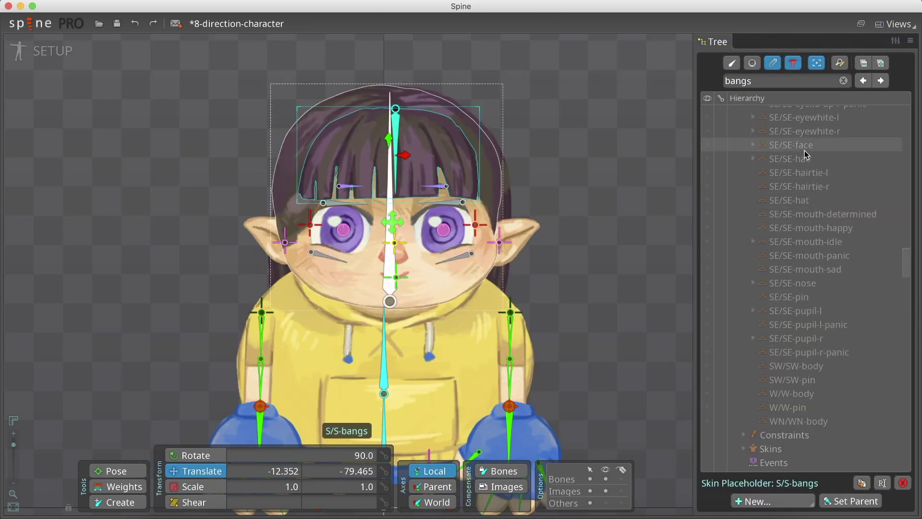
scroll(804, 155, up, 6)
click(802, 133)
click(753, 132)
click(773, 144)
drag(416, 157, 409, 158)
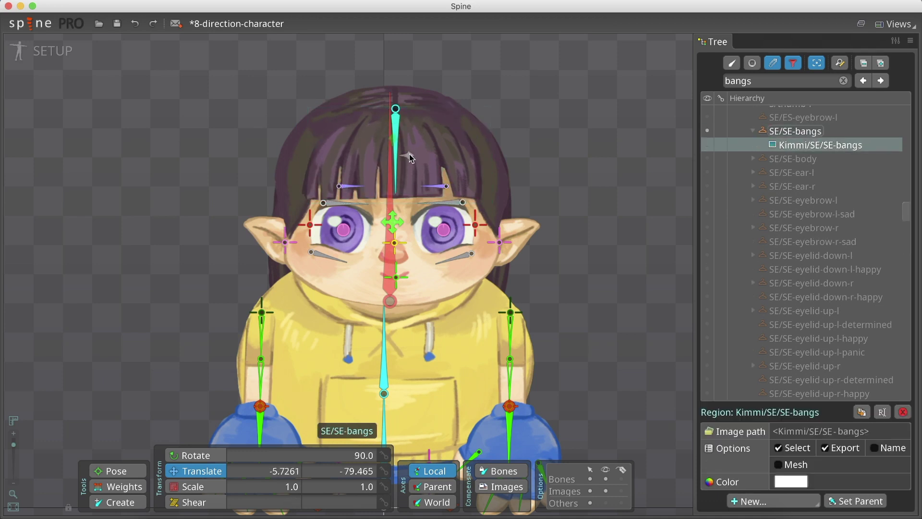
scroll(765, 181, up, 10)
click(547, 197)
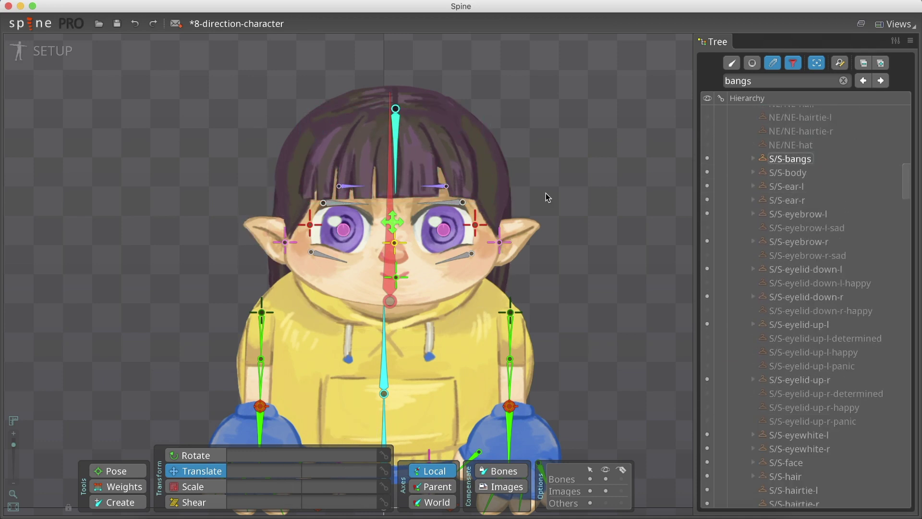
Step: Find the SE/SE-nose attachment in the nose slot and pick its image in the viewport
click(393, 252)
click(793, 63)
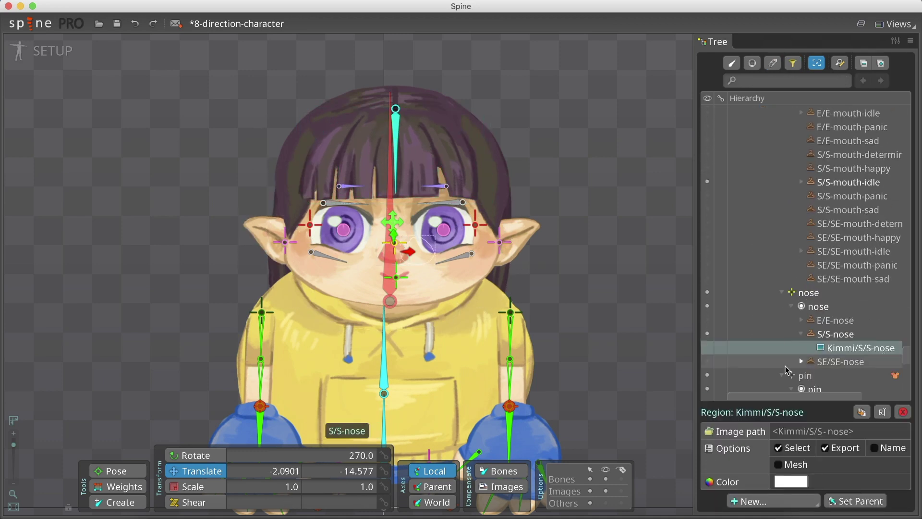
click(801, 361)
click(433, 256)
click(411, 258)
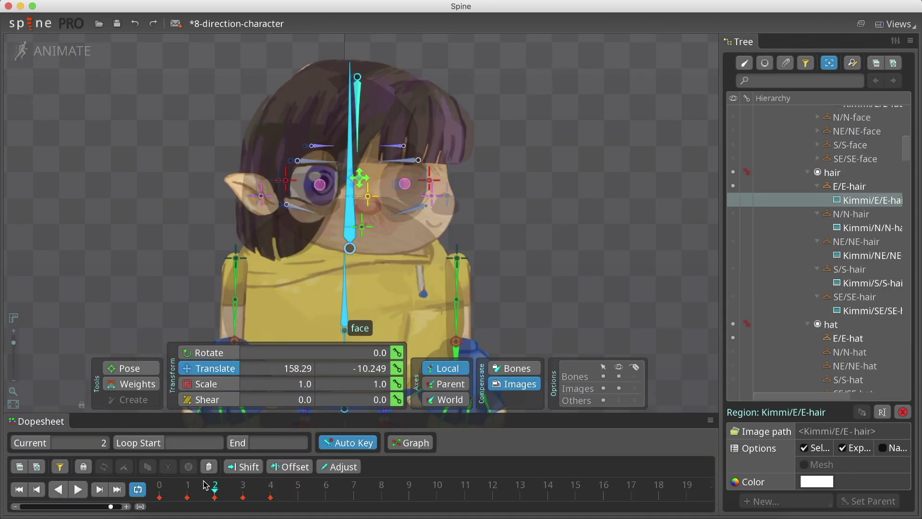
Step: On frame 2, move the eye-control-l bone across the face to the visible eye and go over the eyebrow and eye-control-r bones
mouse_move(204, 480)
mouse_down()
mouse_move(197, 479)
mouse_move(211, 480)
mouse_up()
click(285, 180)
click(744, 63)
drag(270, 180, 355, 178)
click(319, 184)
click(376, 180)
click(355, 178)
click(854, 224)
click(854, 279)
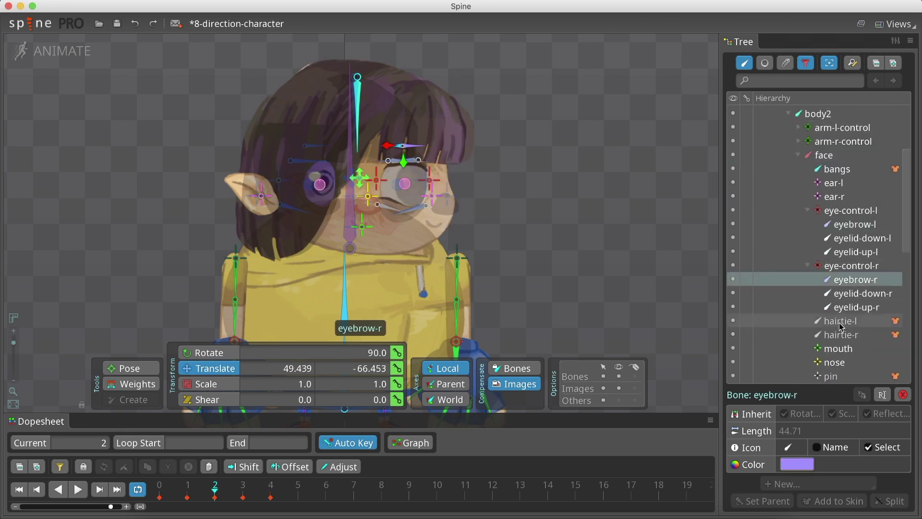
click(850, 265)
click(854, 224)
Step: Move the pupile-control bone on frame 2 to a translation of about 136.04, -169.77 and select the face's nose and mouth bones
scroll(836, 251, down, 3)
click(853, 306)
drag(342, 179, 421, 178)
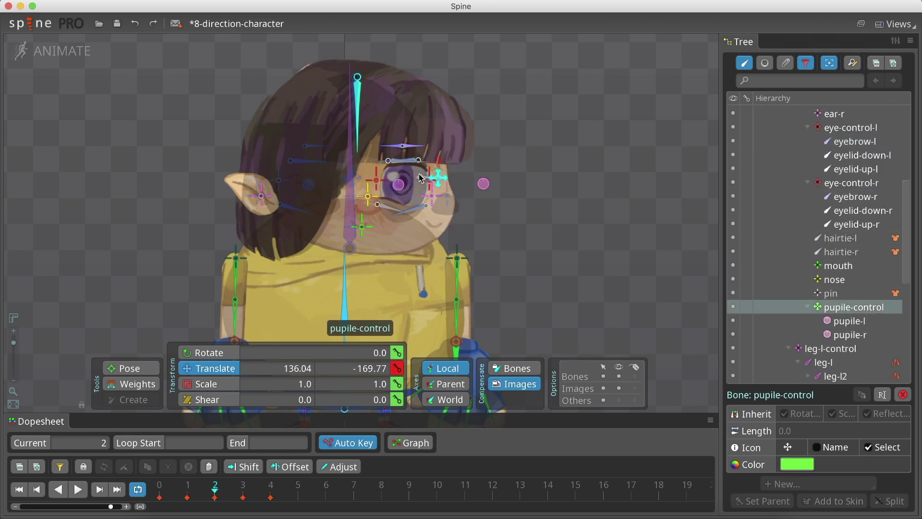
click(851, 280)
click(851, 267)
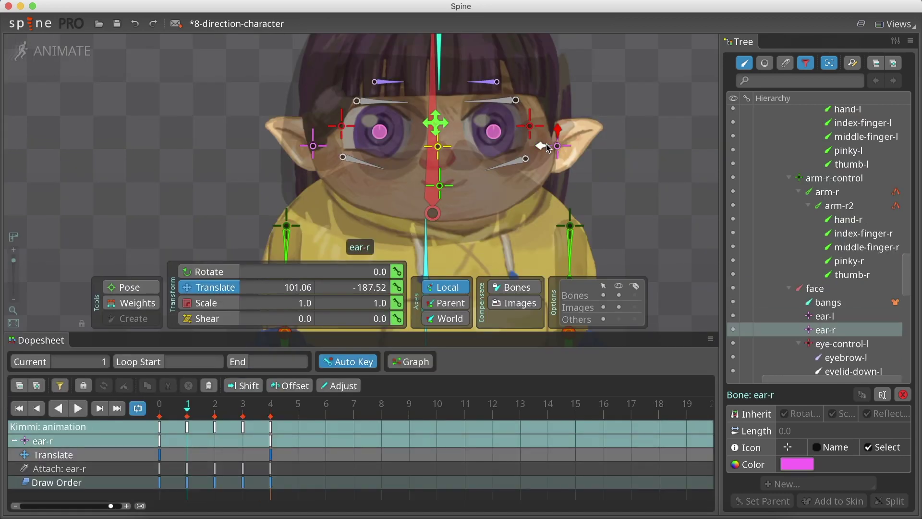
Step: On frame 1, shift the ear-r and ear-l bones sideways and move the bangs bone to a translation of about -330.06, 17.028
drag(541, 146, 512, 147)
click(312, 146)
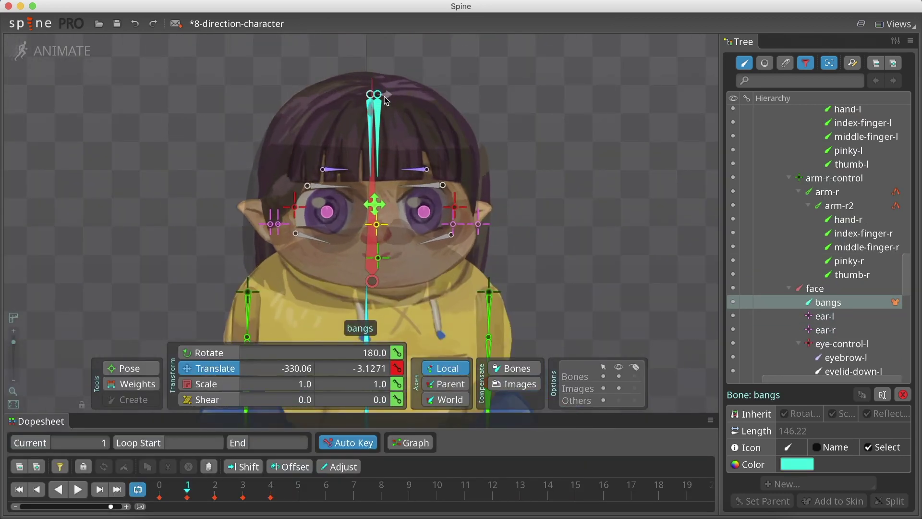
drag(384, 97, 390, 95)
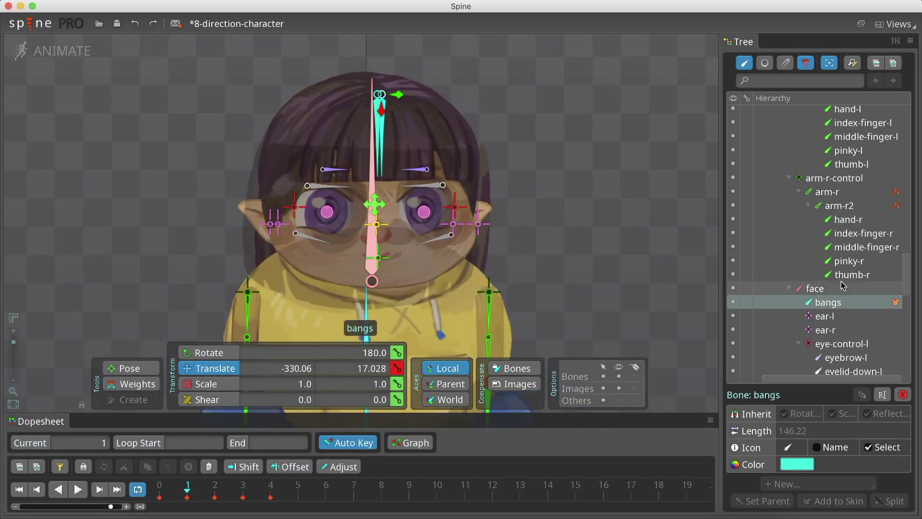
Step: Shift eye-control-l and eye-control-r sideways on frame 1 and move the mouth bone to about 41.162, -29.578
click(841, 343)
drag(278, 207, 290, 208)
click(835, 247)
drag(438, 208, 444, 207)
click(835, 329)
drag(361, 264, 371, 265)
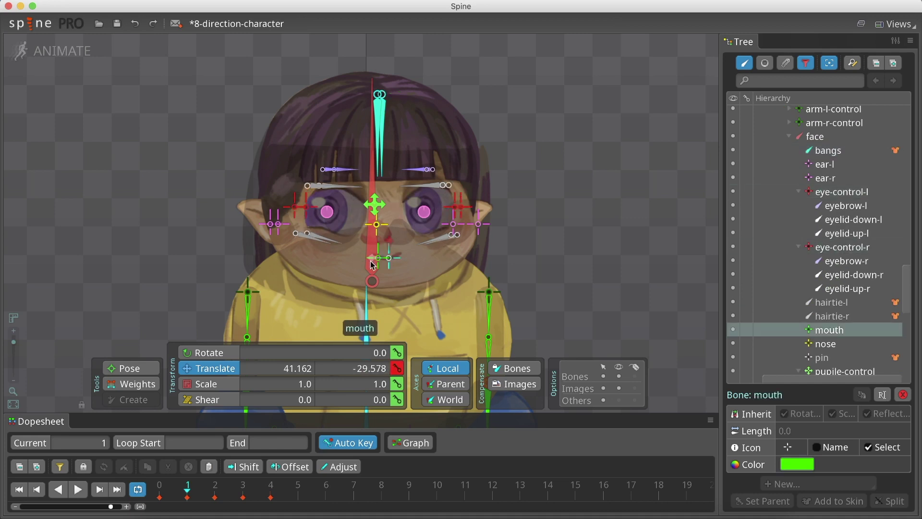
Step: Adjust the nose and pupil-control bones on frame 1 and scrub through the direction frames to compare them
click(376, 225)
click(374, 204)
click(327, 211)
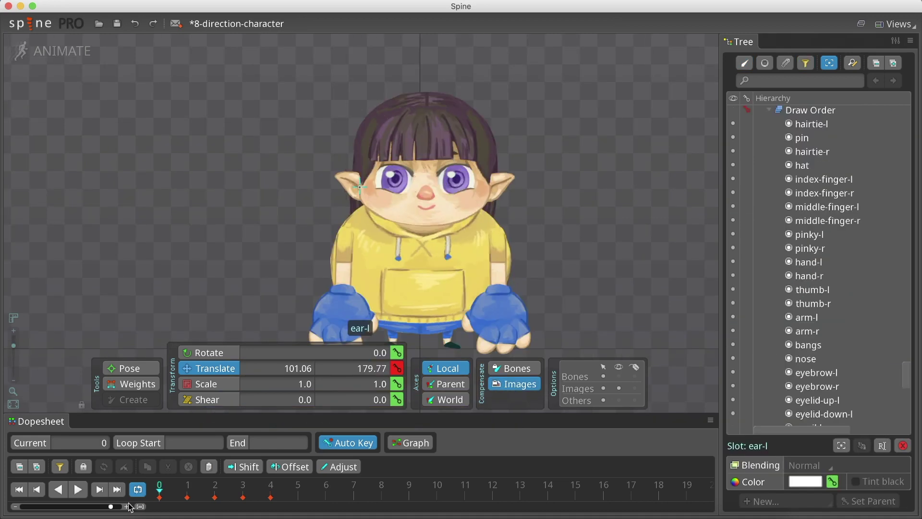
mouse_move(128, 507)
mouse_down()
mouse_move(243, 492)
mouse_move(134, 504)
mouse_move(242, 485)
mouse_up()
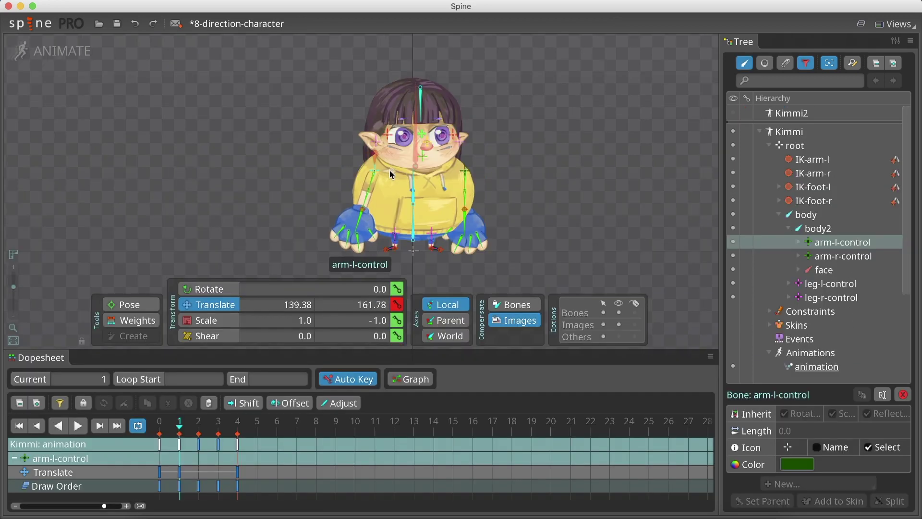
Step: On frame 1, move IK-arm-l to about -154.35, 173.58 and arm-r-control to about 139.38, -181.74, and align IK-arm-r beneath it
click(364, 213)
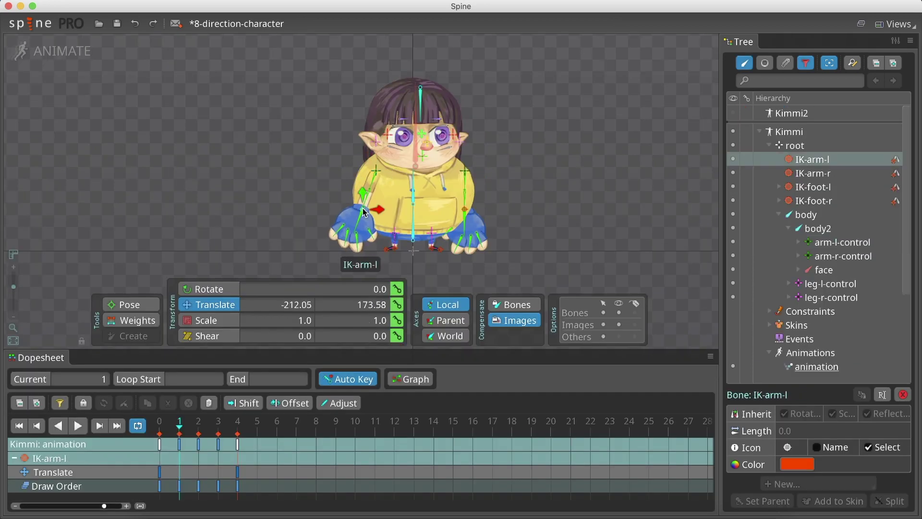
drag(386, 208, 393, 205)
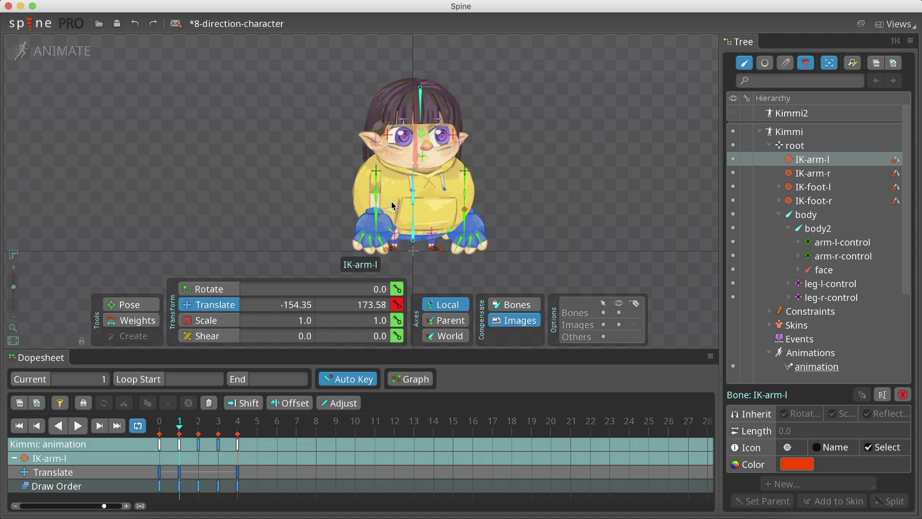
click(468, 174)
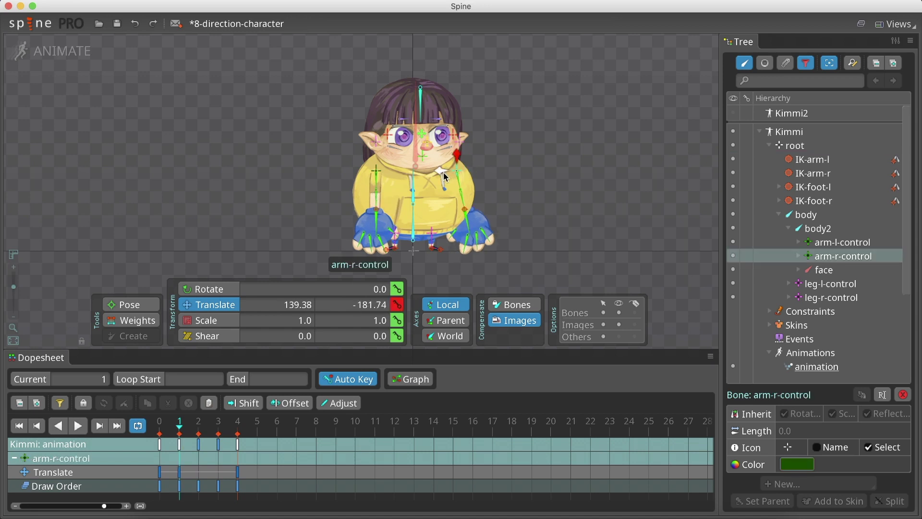
click(482, 207)
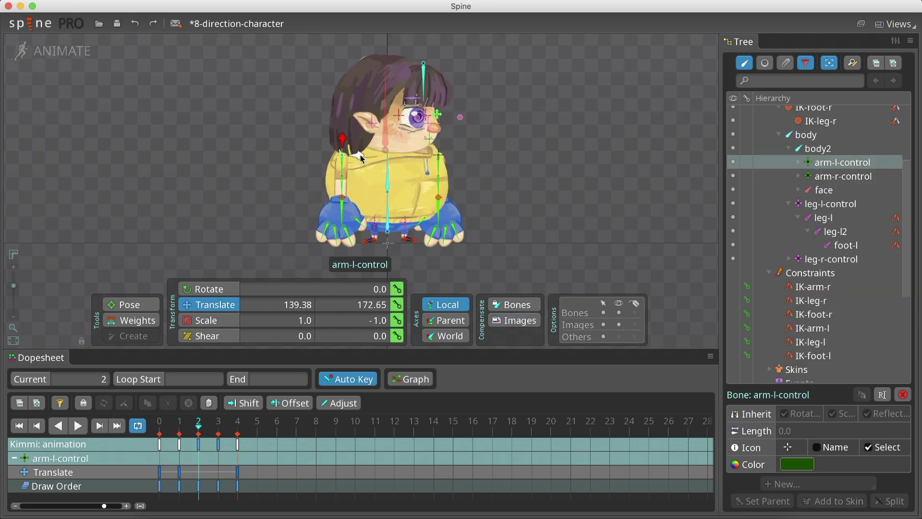
Step: On frame 2, move arm-l-control to about 139.38, 22.118 and IK-arm-l to about -29.896, 173.58
drag(358, 155, 402, 150)
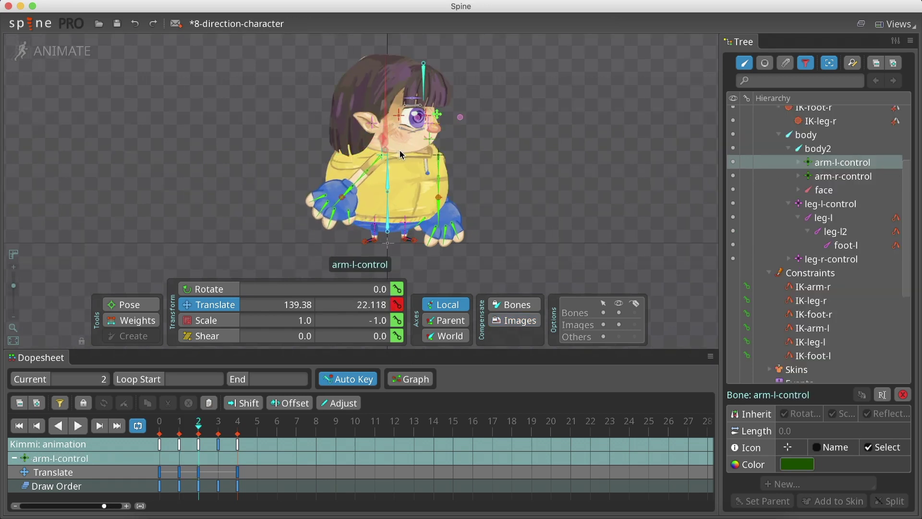
click(342, 197)
drag(363, 195, 403, 193)
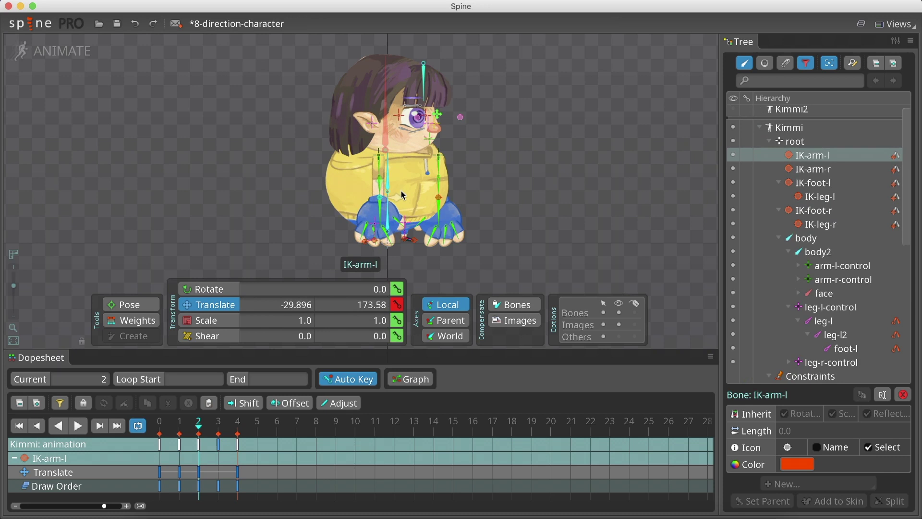
Step: On frame 2, move arm-r-control inward to about 139.38, -93.093 and bring the IK-arm-r target beneath the shoulder
click(440, 159)
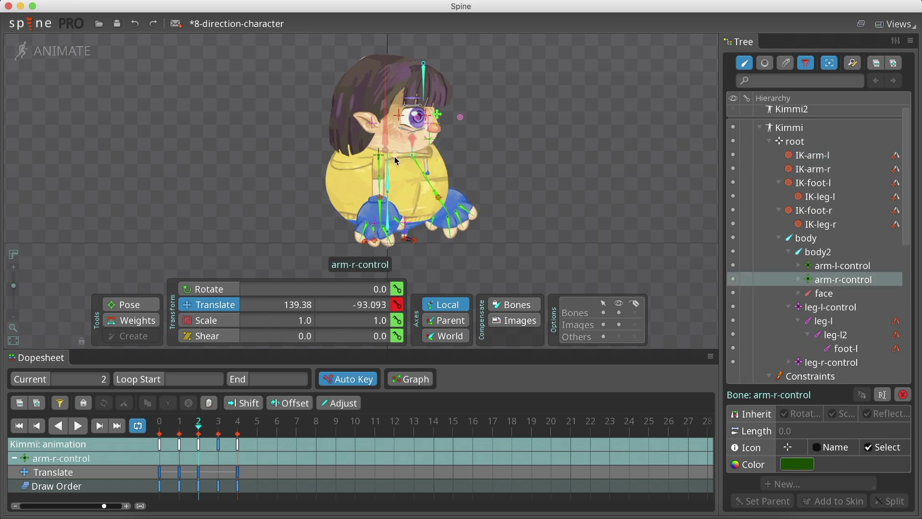
click(438, 201)
drag(412, 210, 413, 211)
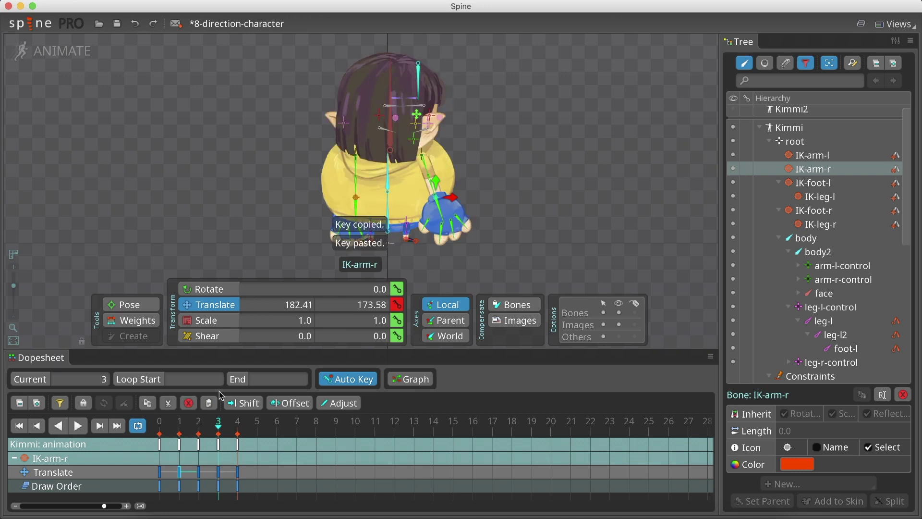
Step: Copy the arm-r-control translate key from frame 1 to frame 3 and select the opposite shoulder's control bone
click(421, 155)
click(178, 471)
key(super+c)
click(218, 425)
key(super+v)
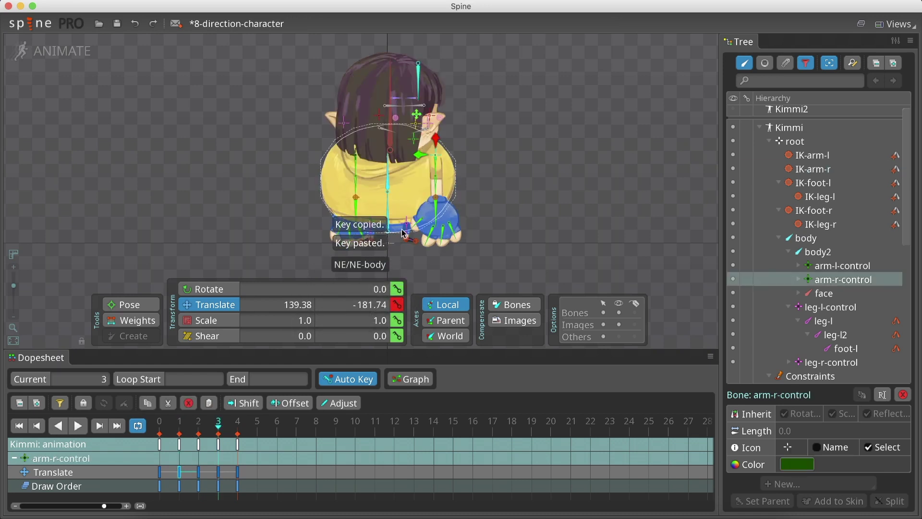
click(354, 160)
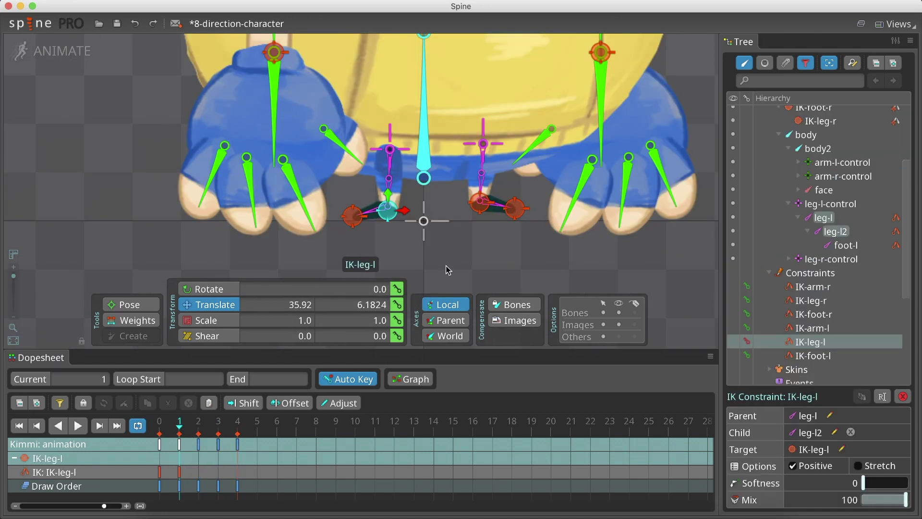
Step: On frame 1, reposition the IK-leg-l and IK-foot-l targets to turn the foot inward, and undo the last change
drag(381, 206, 338, 204)
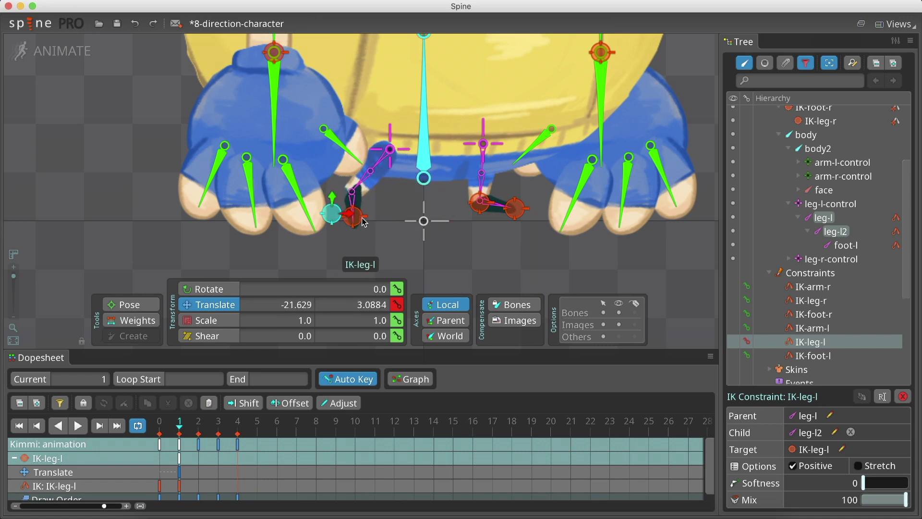
click(355, 217)
drag(357, 218, 377, 221)
click(403, 209)
key(super+z)
Step: Flip the foot-l bone on frame 1 by setting its X scale to -1
click(395, 213)
click(276, 320)
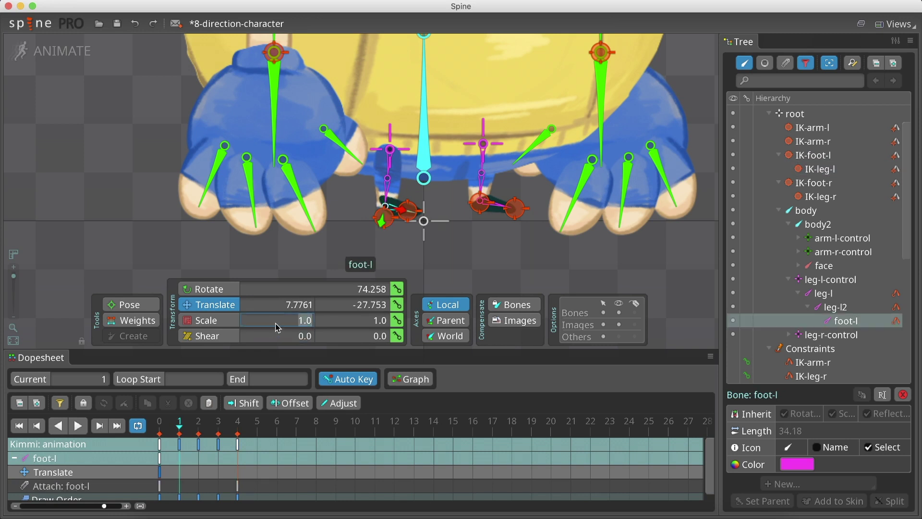
text(-1)
key(Return)
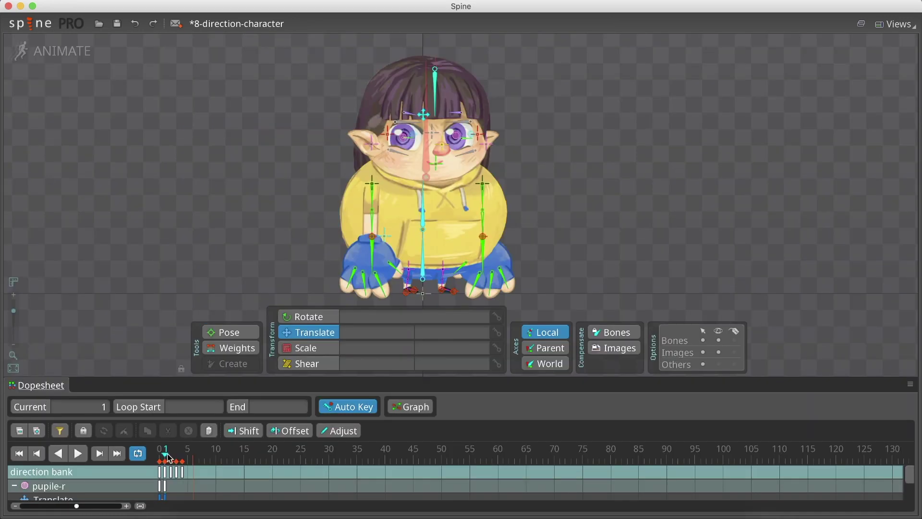
Step: Scrub through the direction bank frames and examine the complete rig's bones, IK constraints and animation folders in the hierarchy
drag(168, 458, 184, 456)
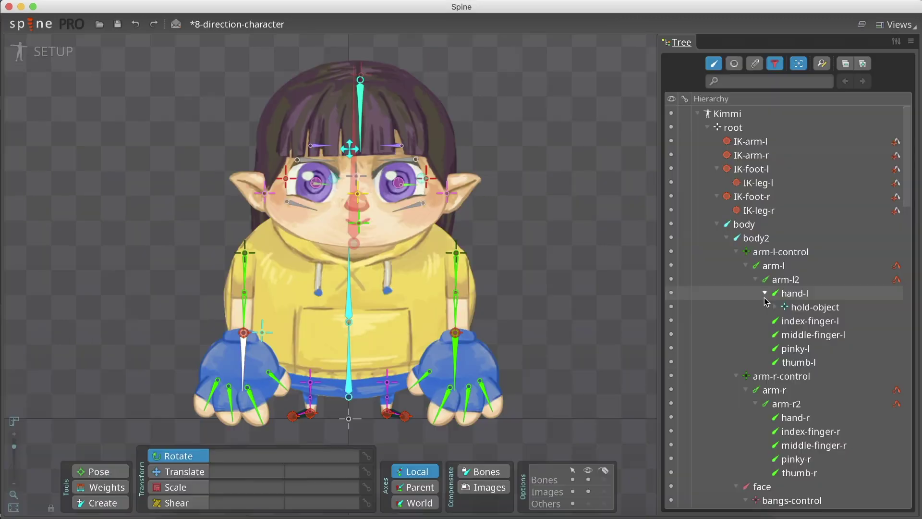
scroll(787, 288, down, 1)
scroll(800, 181, down, 8)
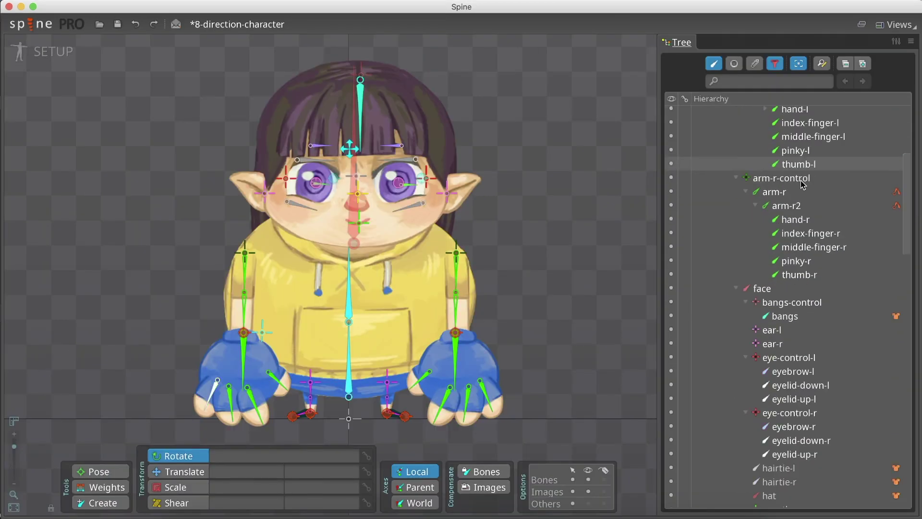
scroll(801, 184, down, 10)
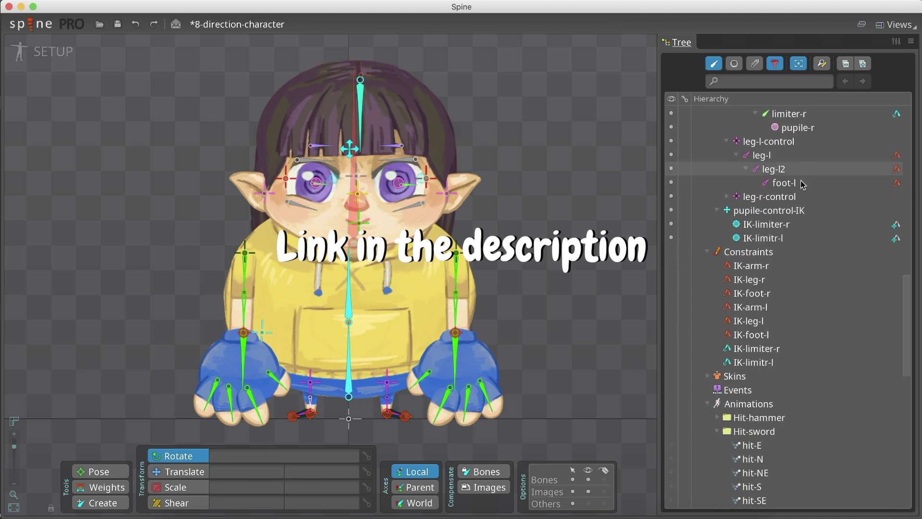
scroll(801, 181, down, 9)
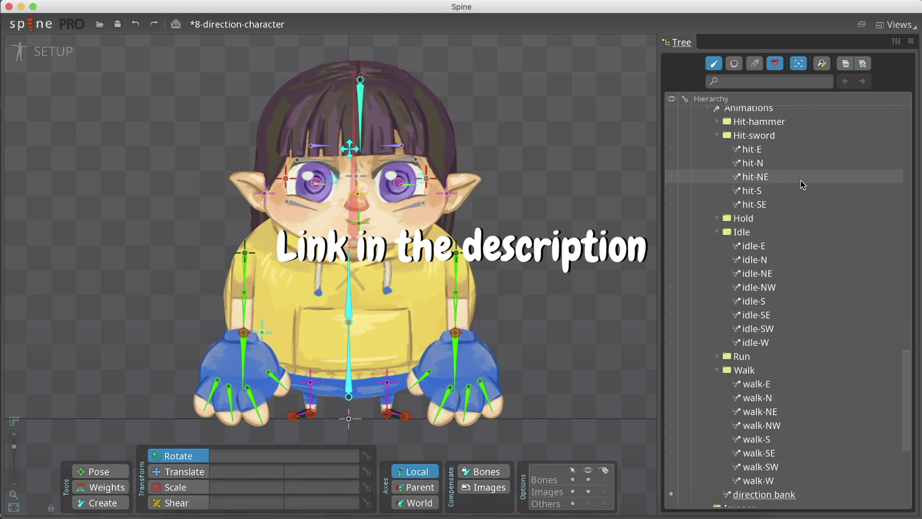
scroll(801, 181, up, 18)
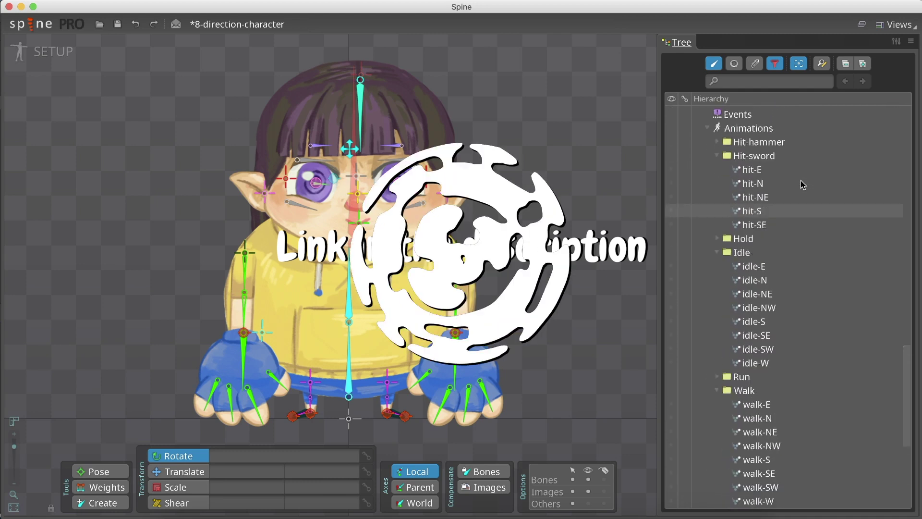
scroll(800, 183, up, 8)
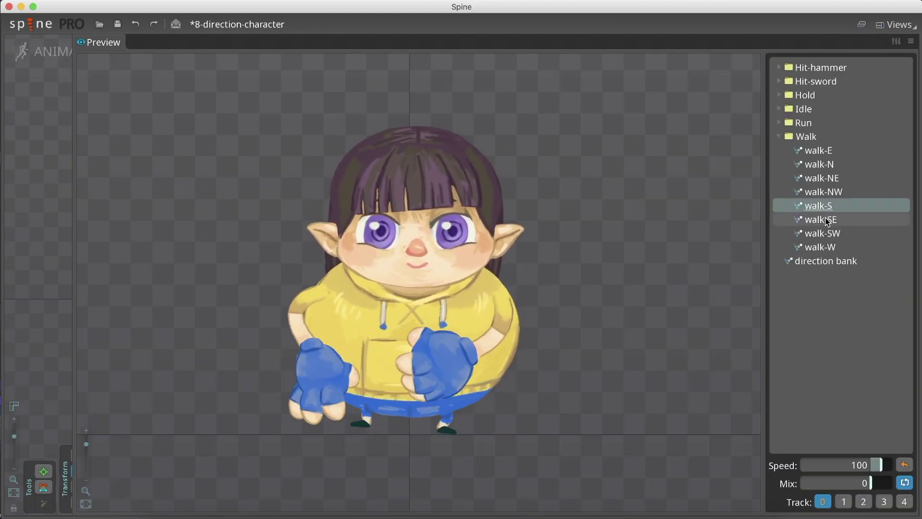
Step: Preview the character's walk-SE, walk-E, walk-N and walk-NE animations
click(825, 217)
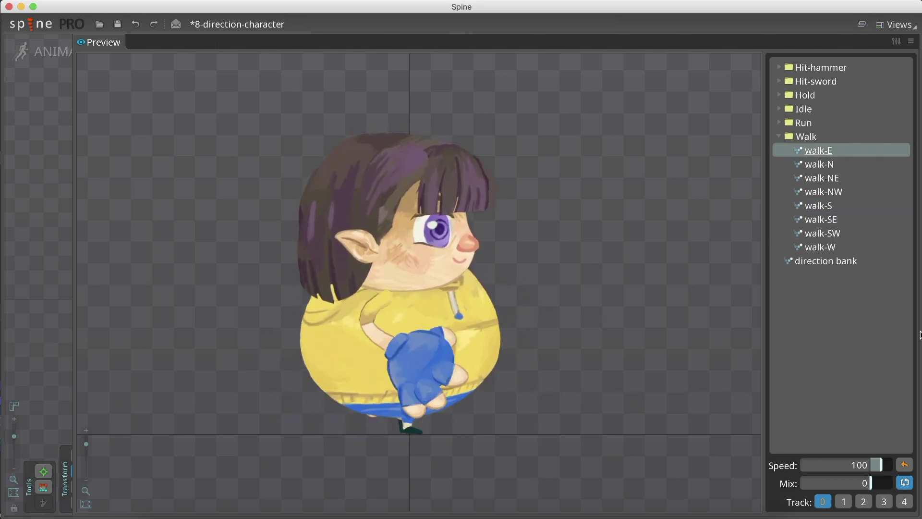
click(848, 166)
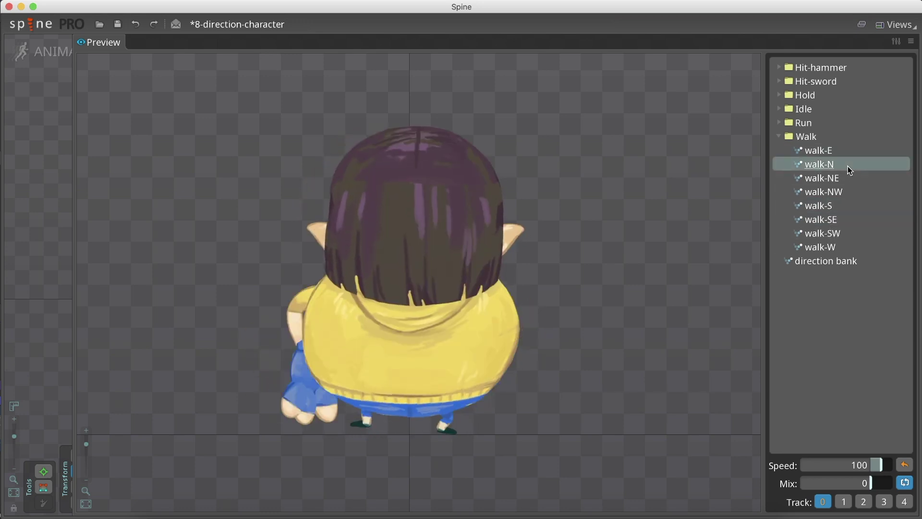
click(840, 178)
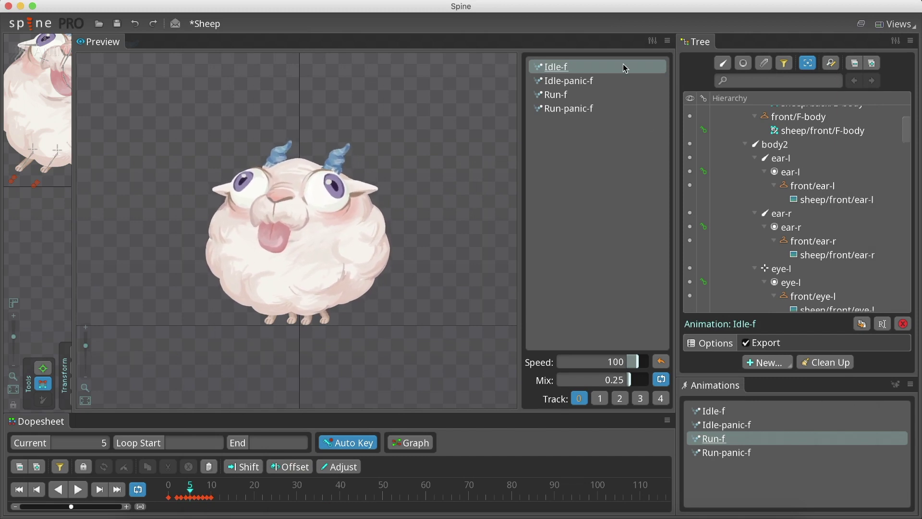
Step: Preview the Sheep project's Run-f, Idle-panic-f and Idle-f animations
click(590, 94)
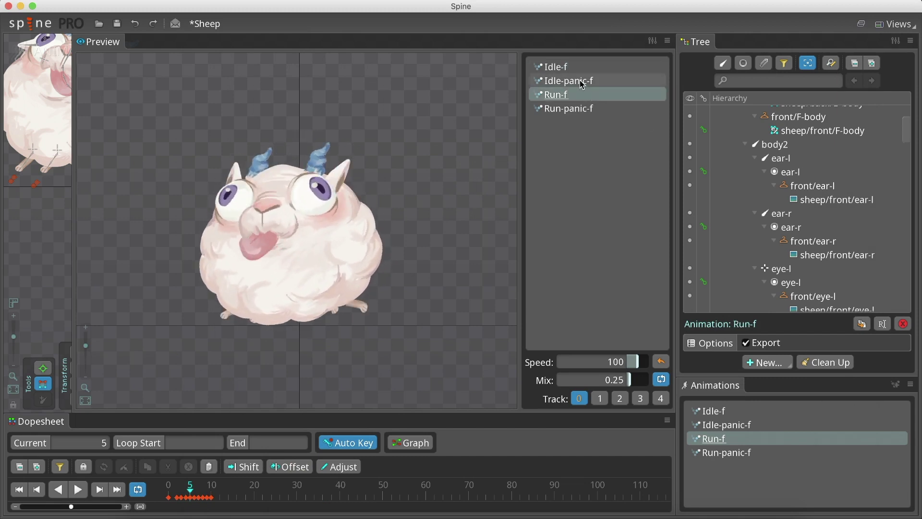
click(582, 84)
click(568, 67)
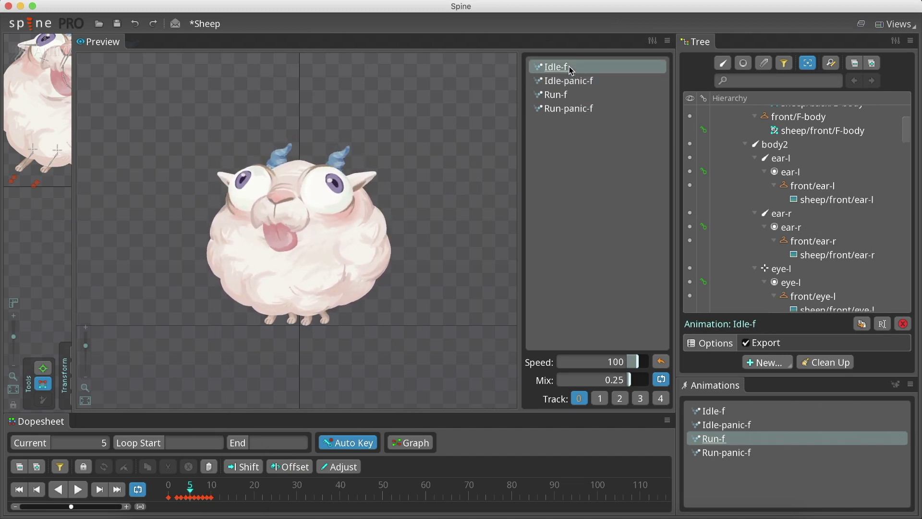